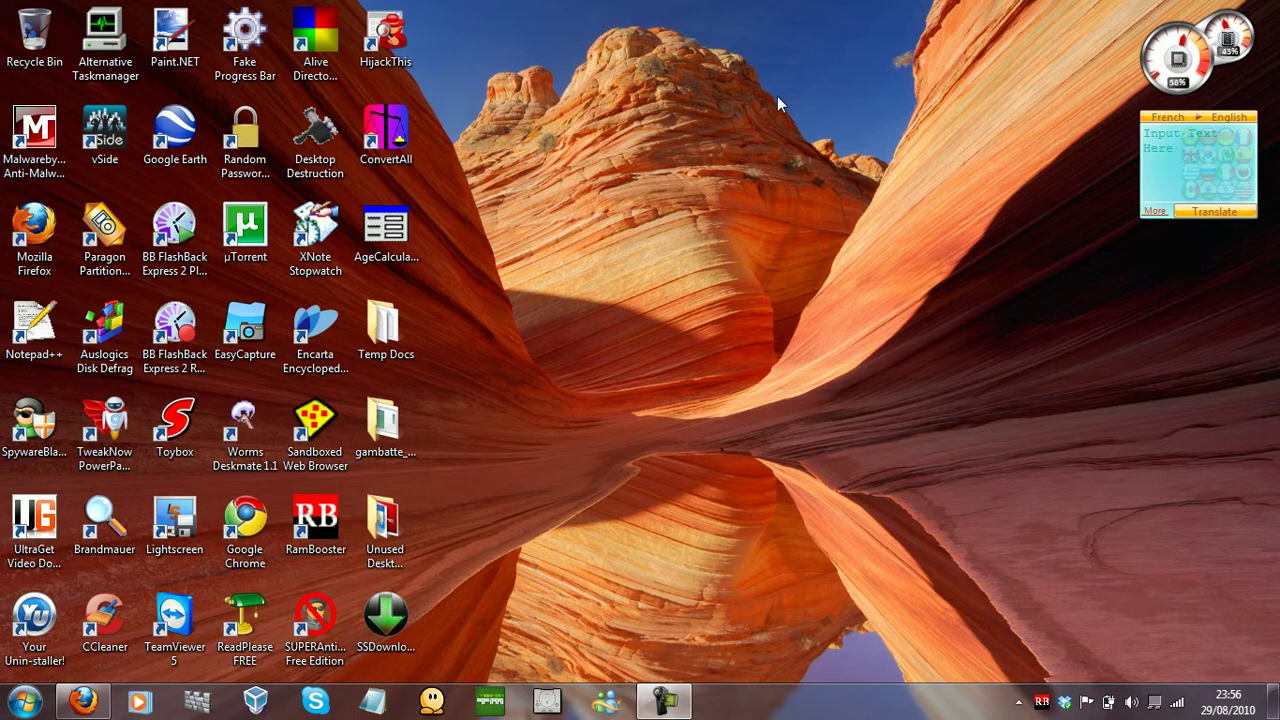
View the Mac OS X Mouse Cursors Easy Installer download page in Firefox and return to the desktop.
left_click(84, 700)
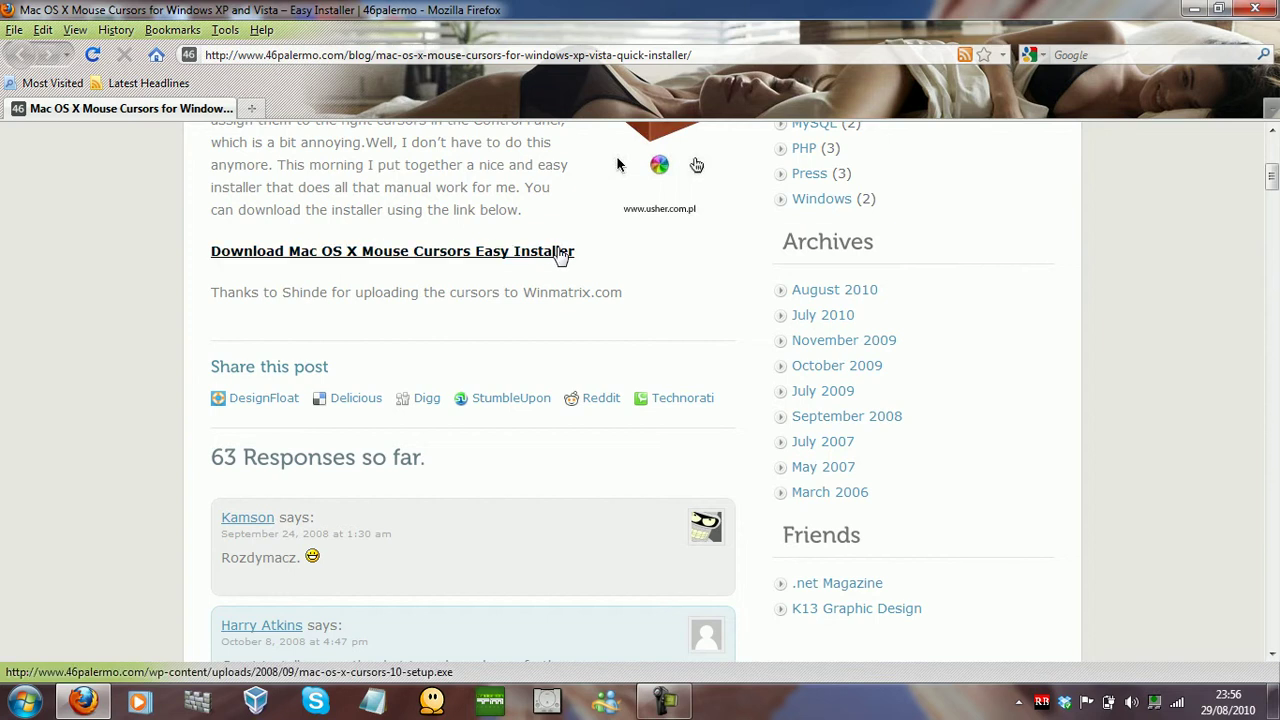
left_click(1187, 8)
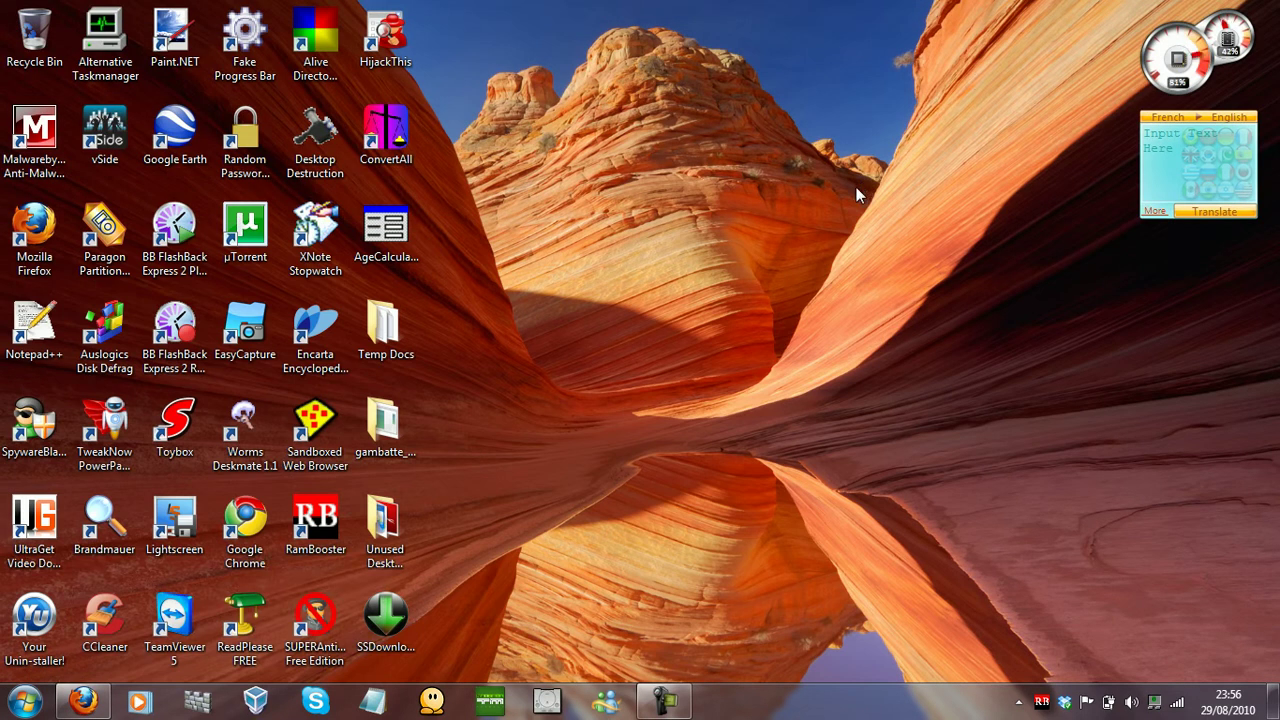
left_click(38, 700)
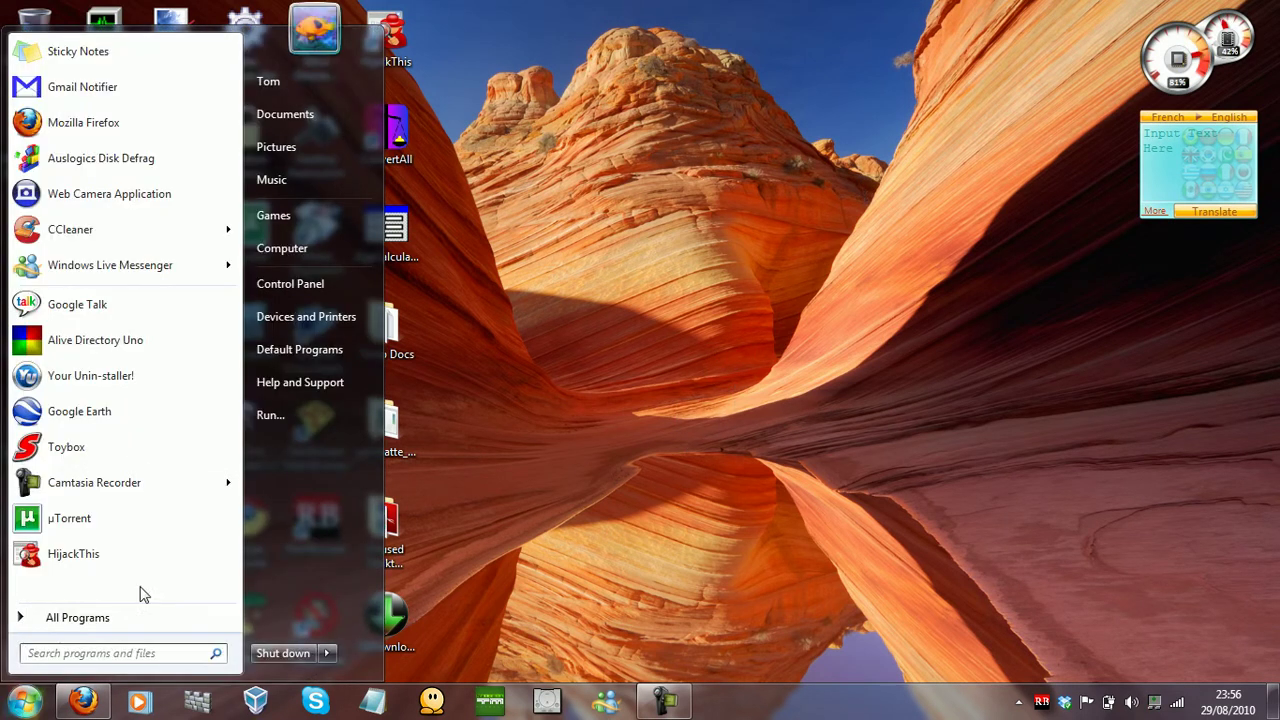
left_click(97, 698)
key("super+d")
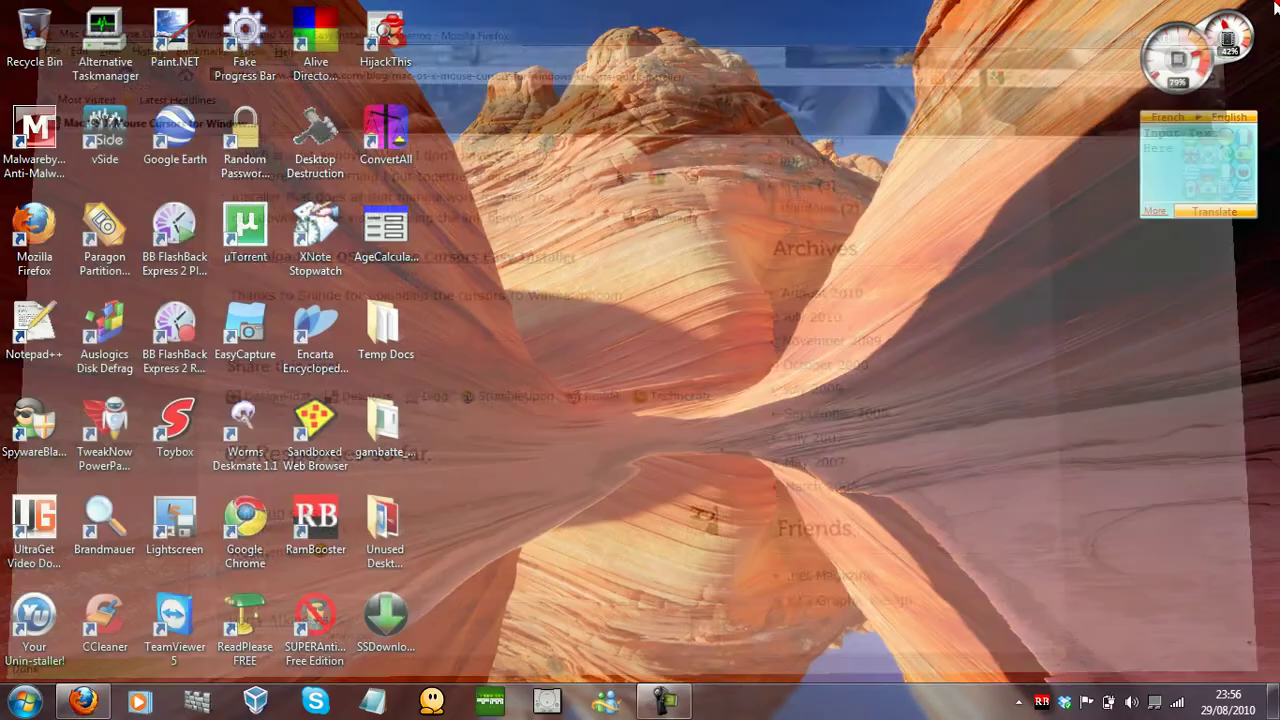
Run mac-os-x-cursors-10-setup from the Downloads folder and close the folder window.
key("super")
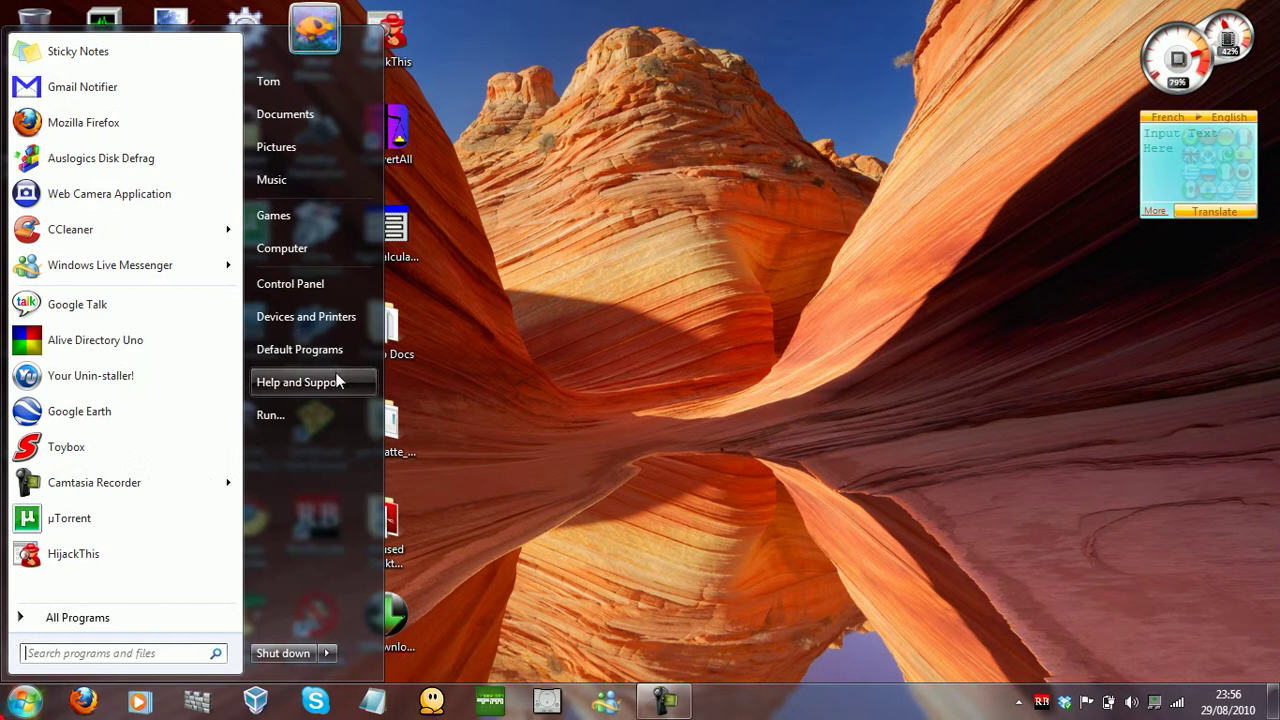
left_click(306, 246)
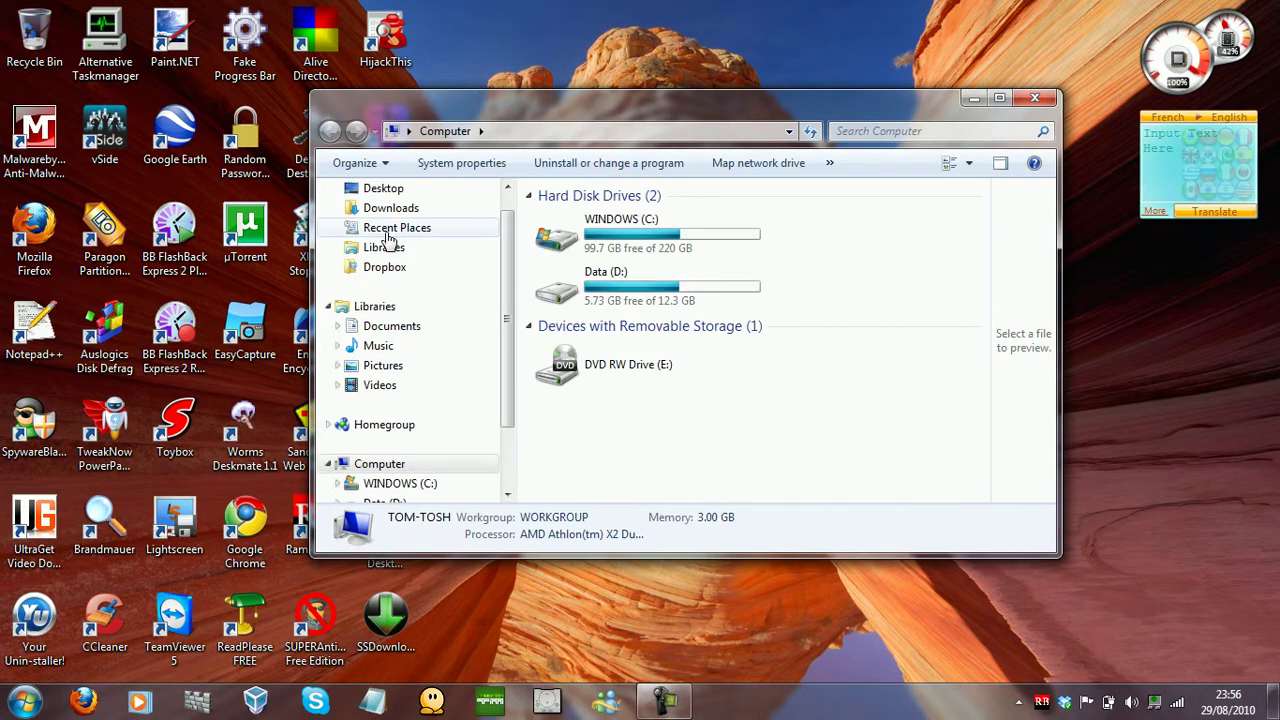
left_click(405, 209)
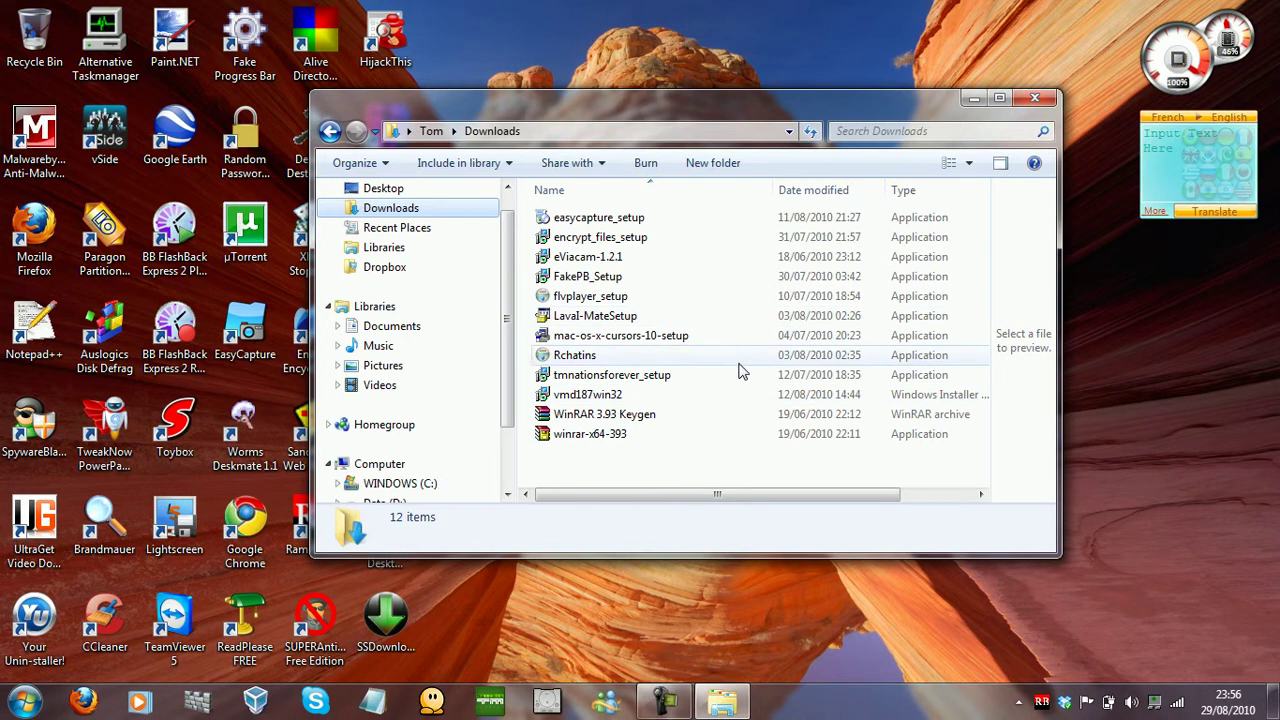
left_click(732, 334)
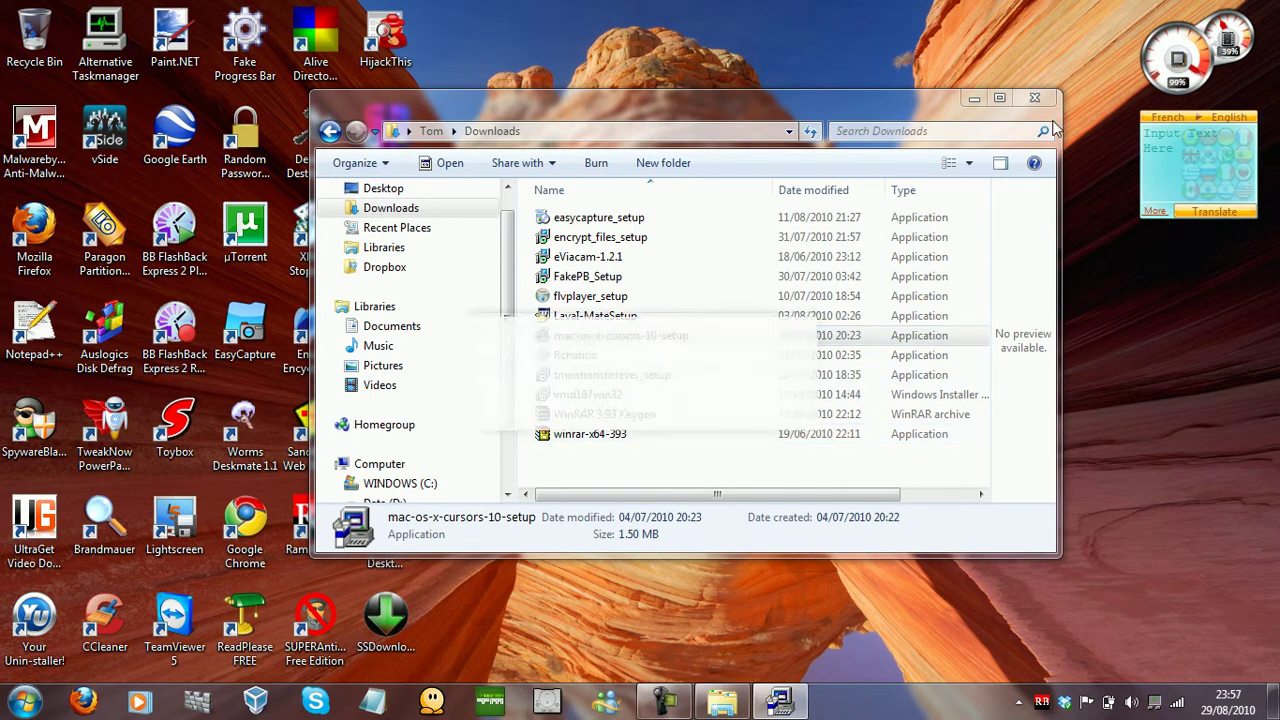
left_click(1030, 105)
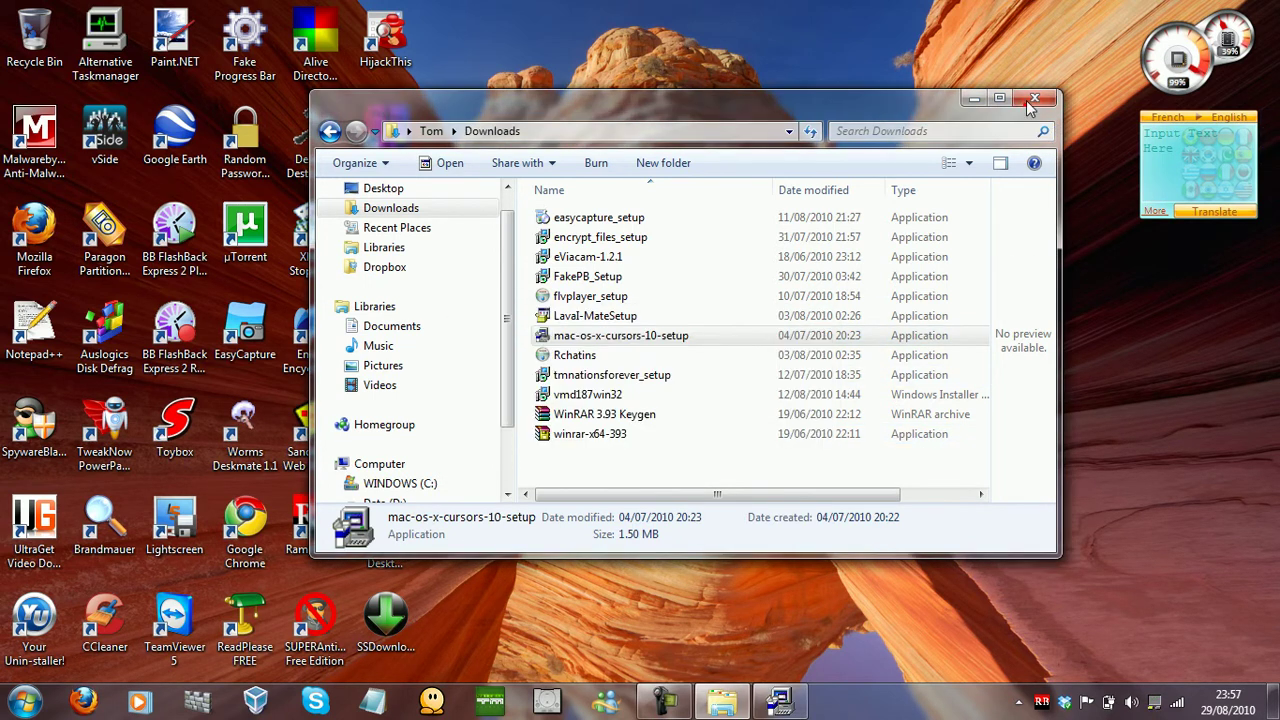
left_click(1032, 100)
Accept the Mac OS X Cursors installation prompt and complete the setup wizard through to its finish.
left_click_drag(630, 316, 618, 323)
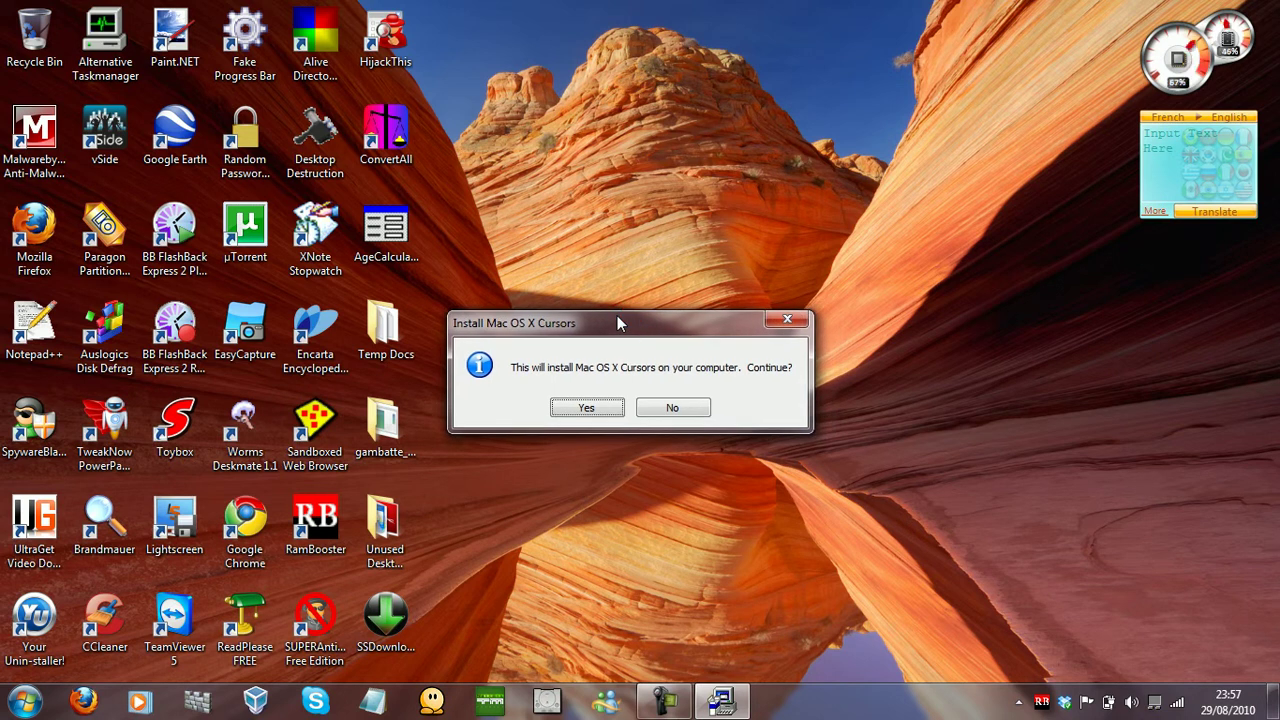
left_click_drag(588, 333, 657, 281)
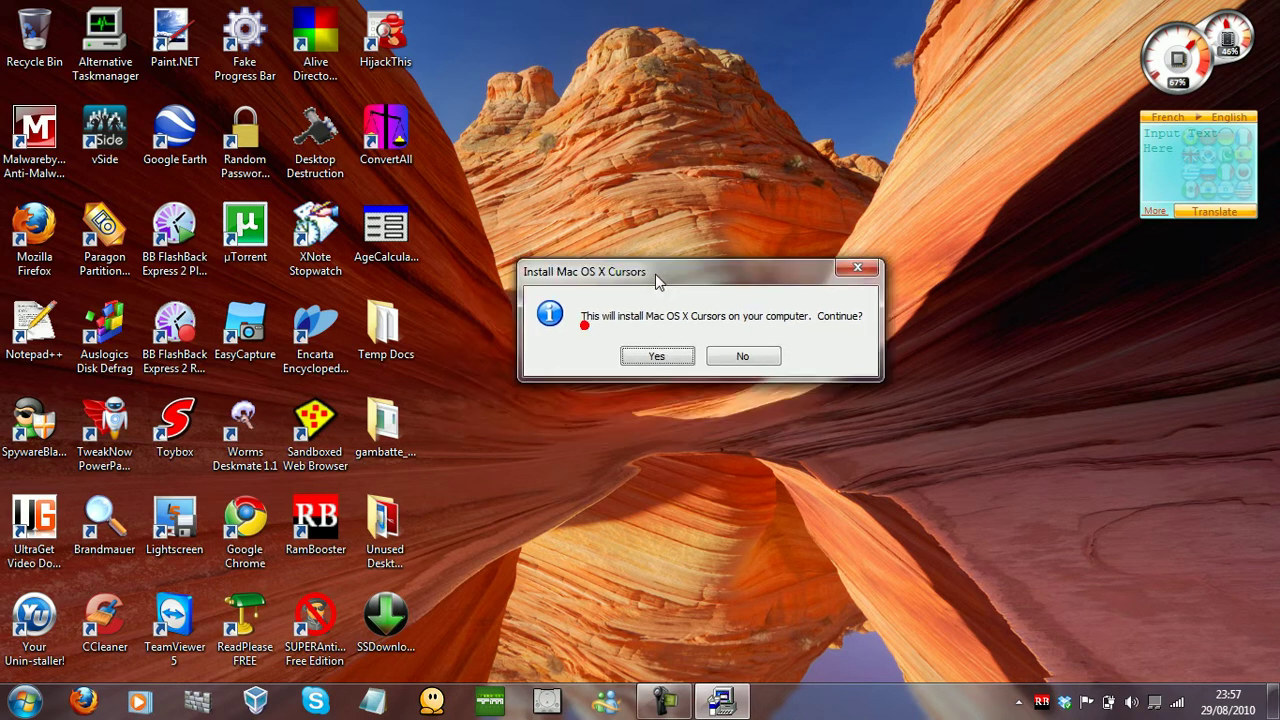
left_click(645, 360)
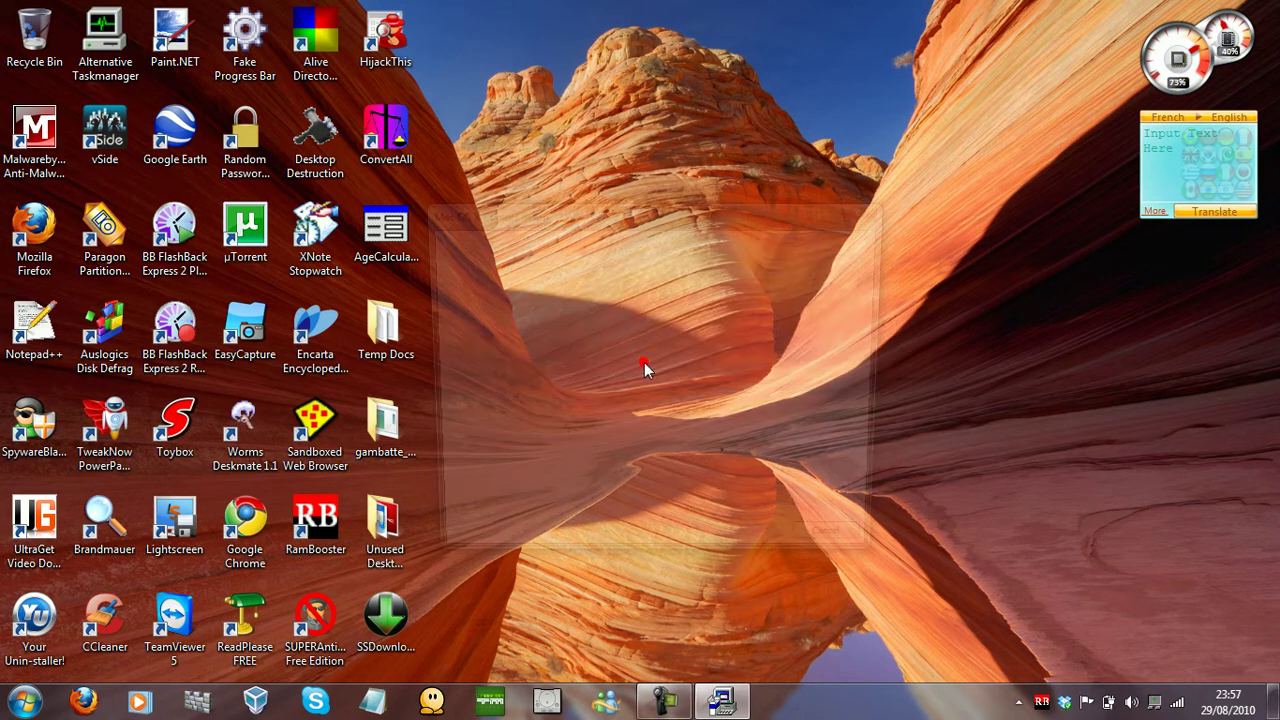
left_click(760, 554)
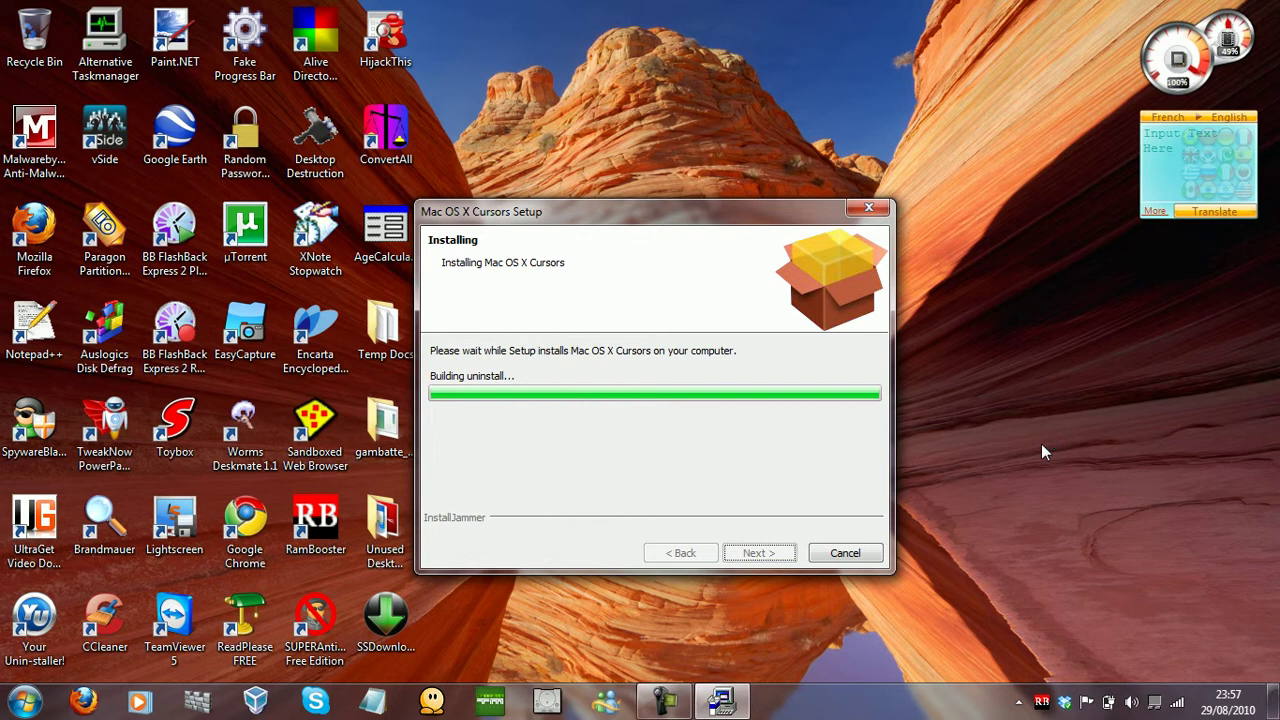
left_click(758, 553)
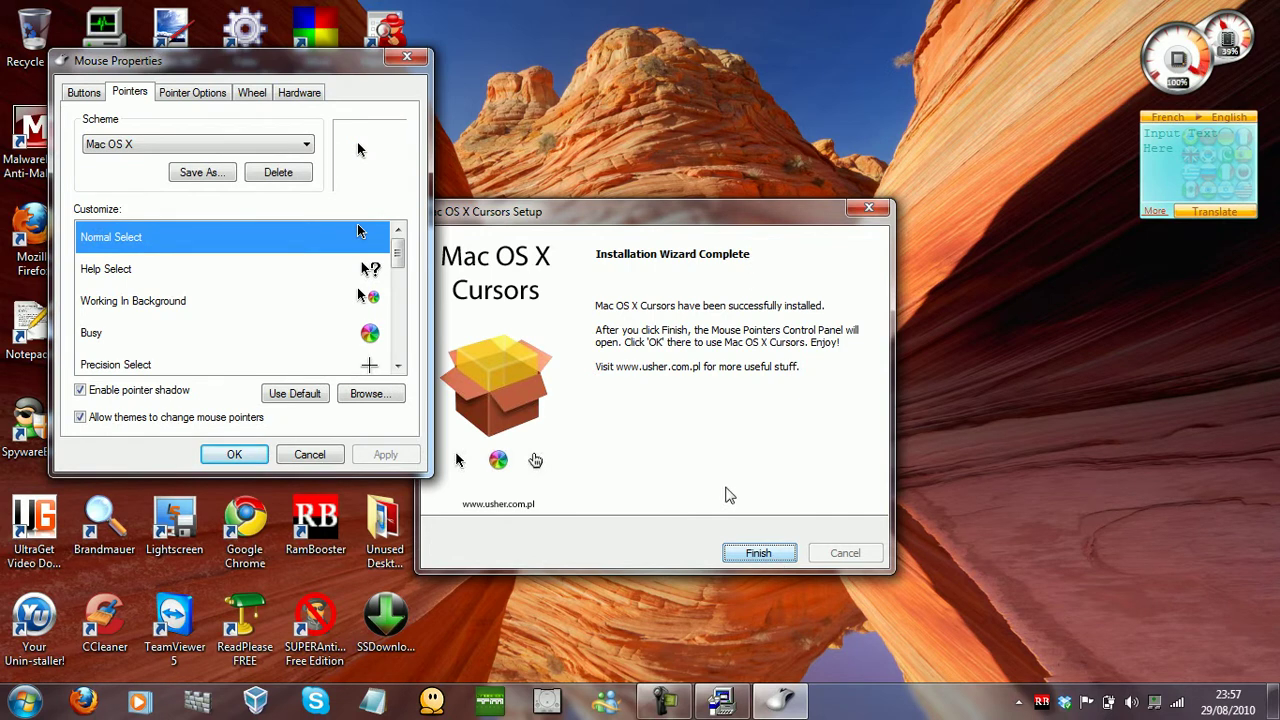
left_click(758, 554)
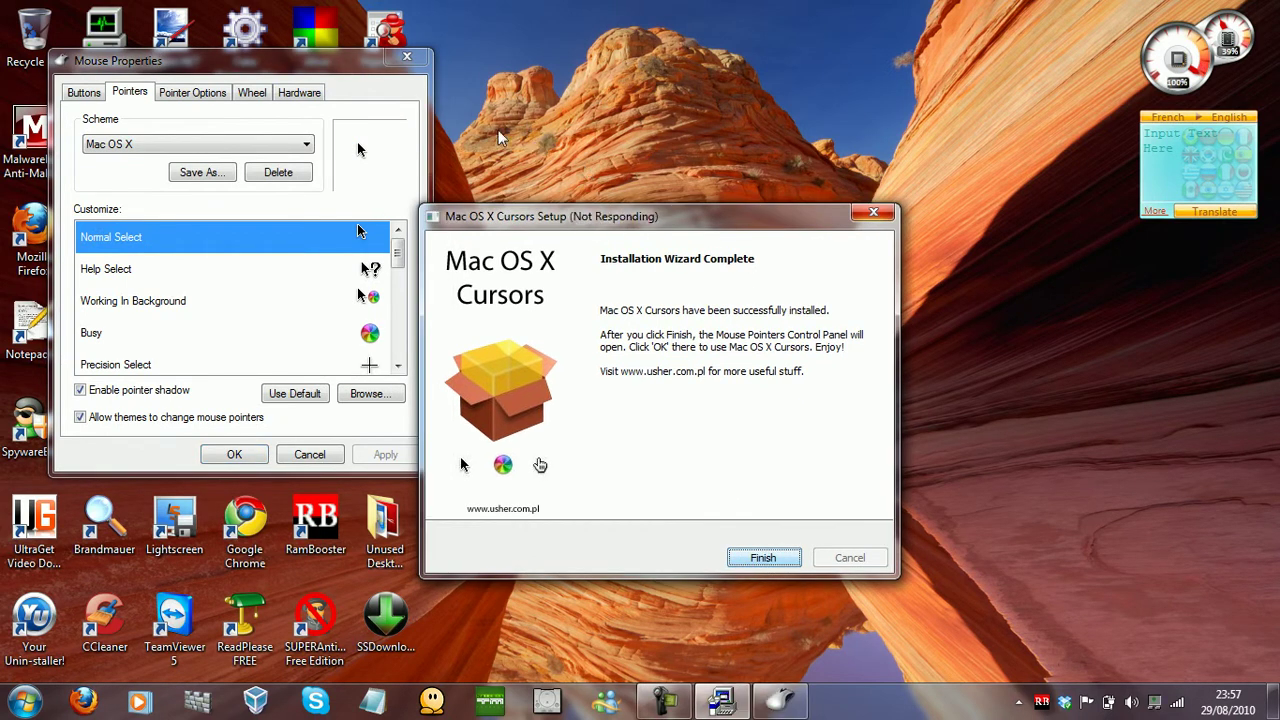
Review the available pointer schemes in Mouse Properties, keep Mac OS X selected and confirm the settings.
left_click_drag(336, 75, 424, 78)
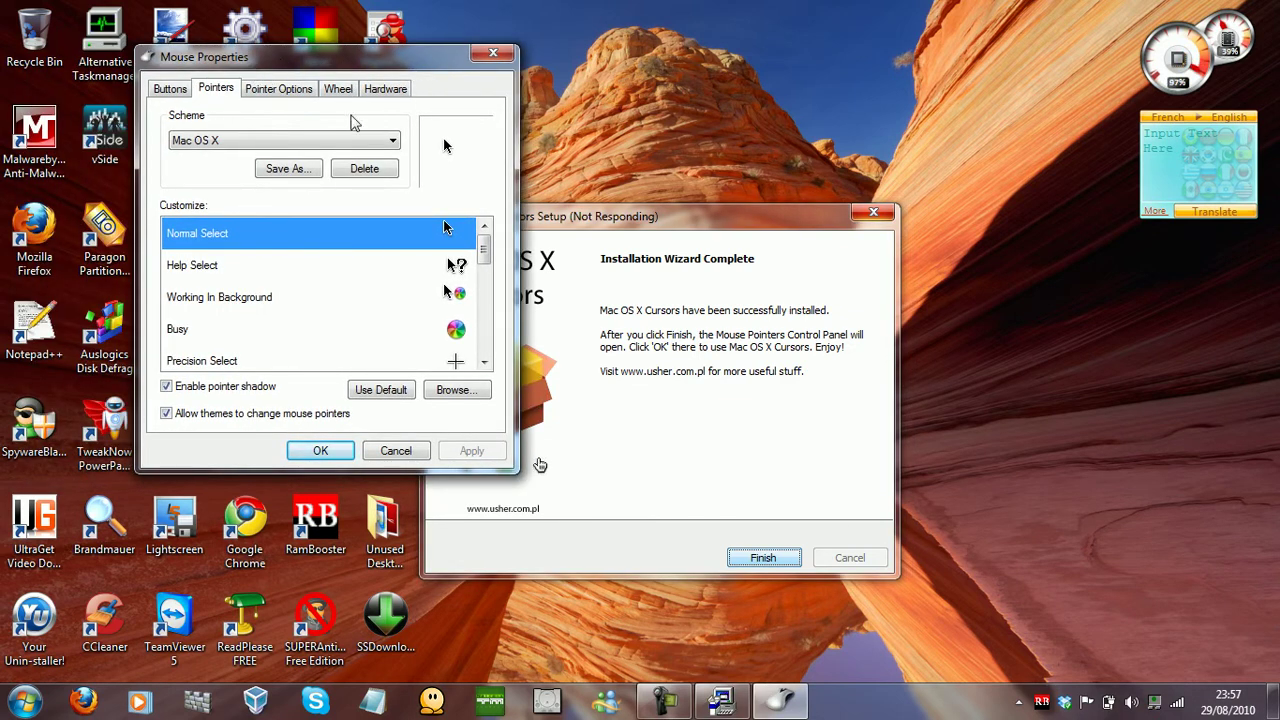
left_click(183, 141)
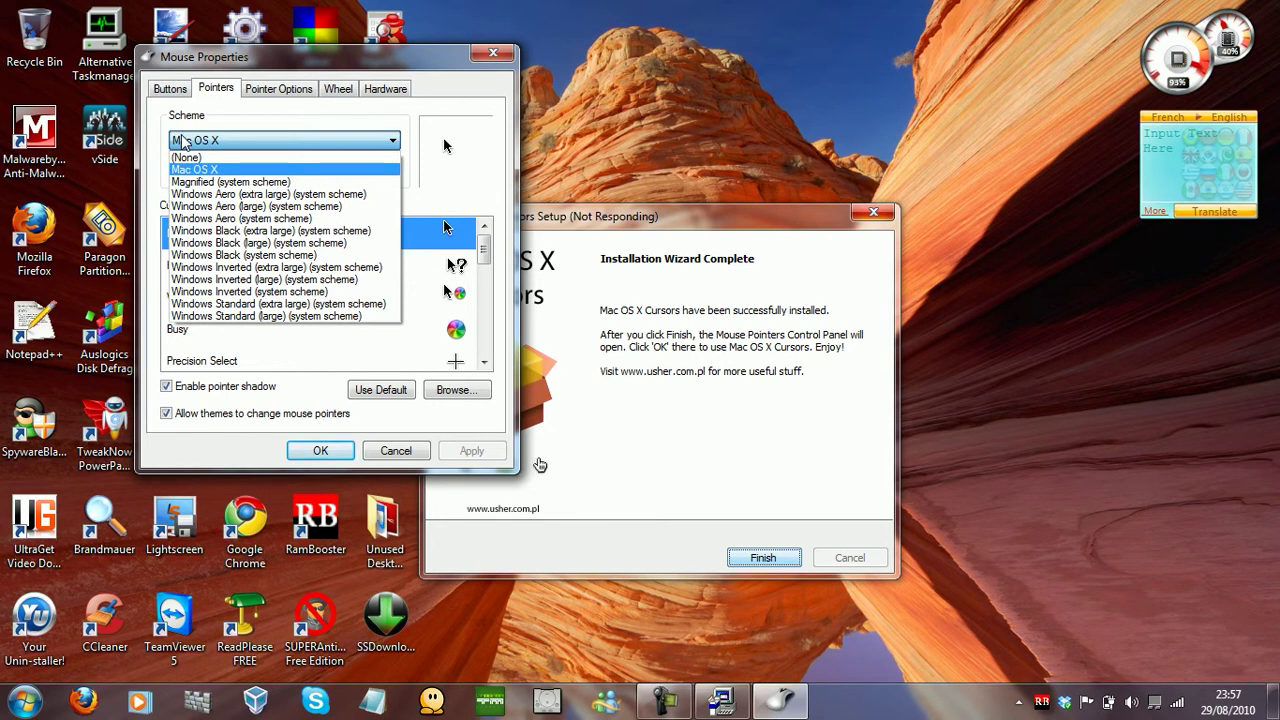
left_click(183, 141)
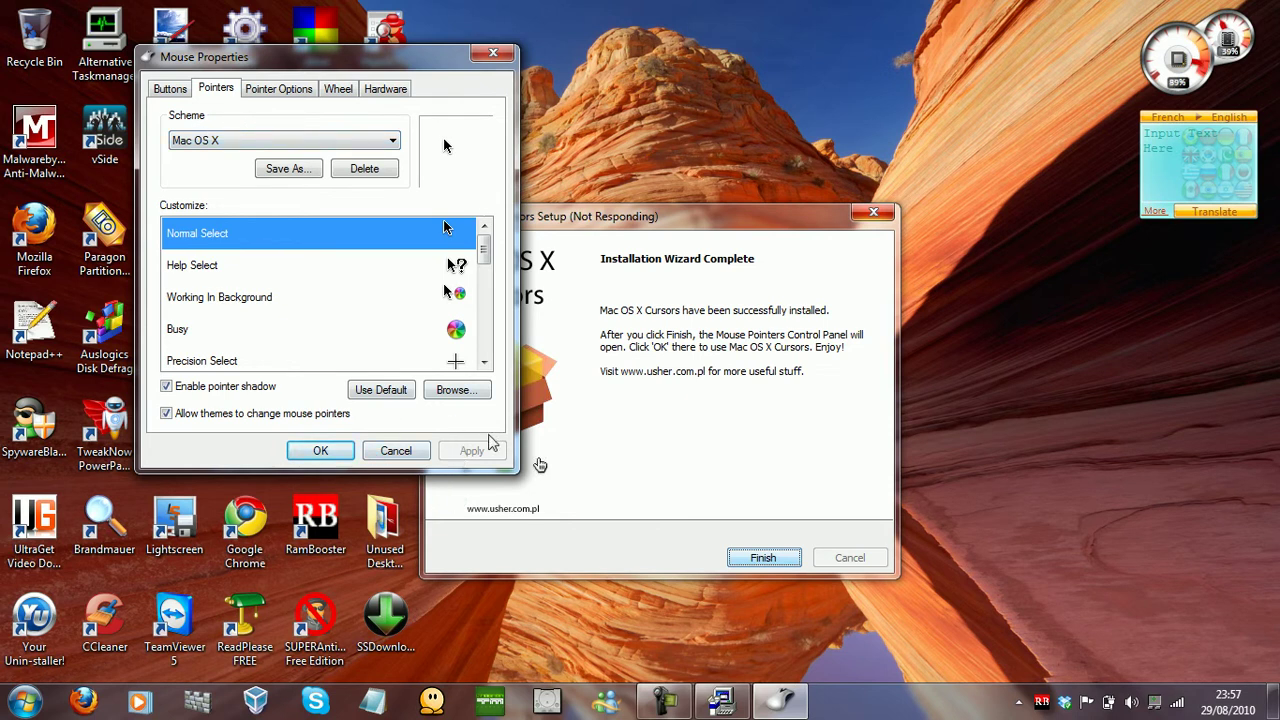
left_click(340, 450)
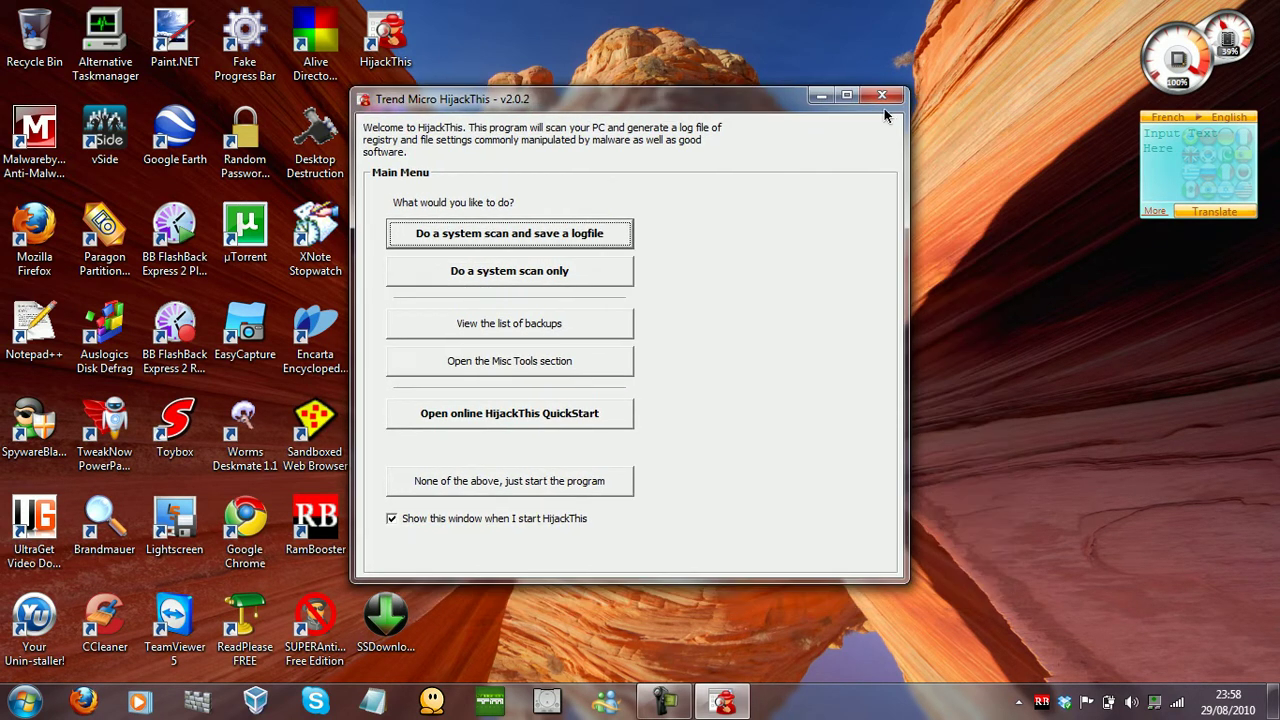
Close the HijackThis window and briefly show the Camtasia recorder controls before hiding them again.
left_click(882, 96)
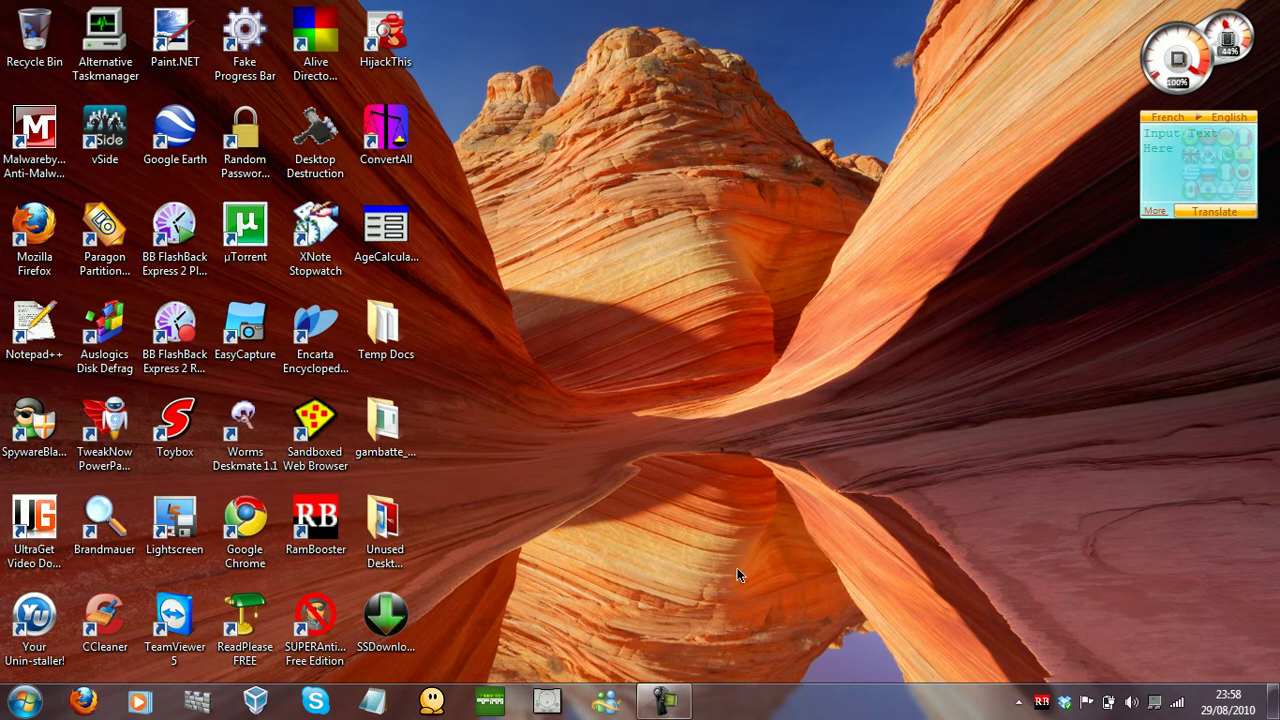
left_click(666, 704)
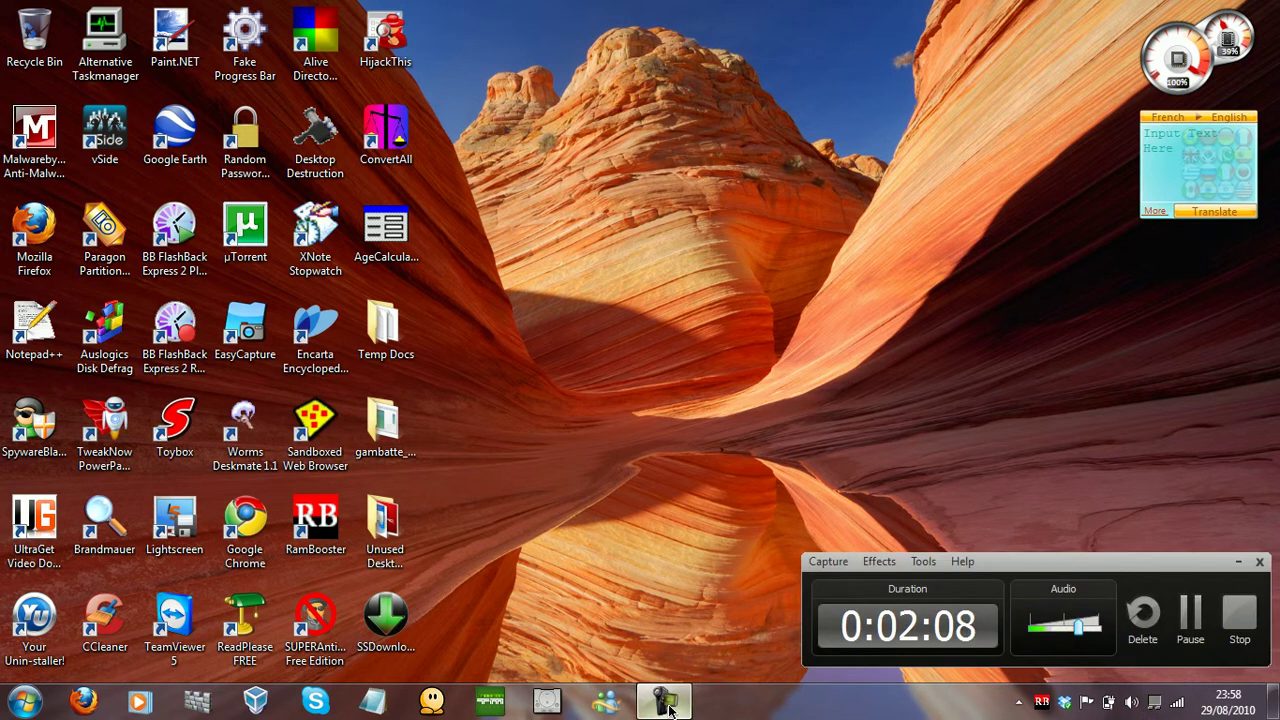
left_click(666, 705)
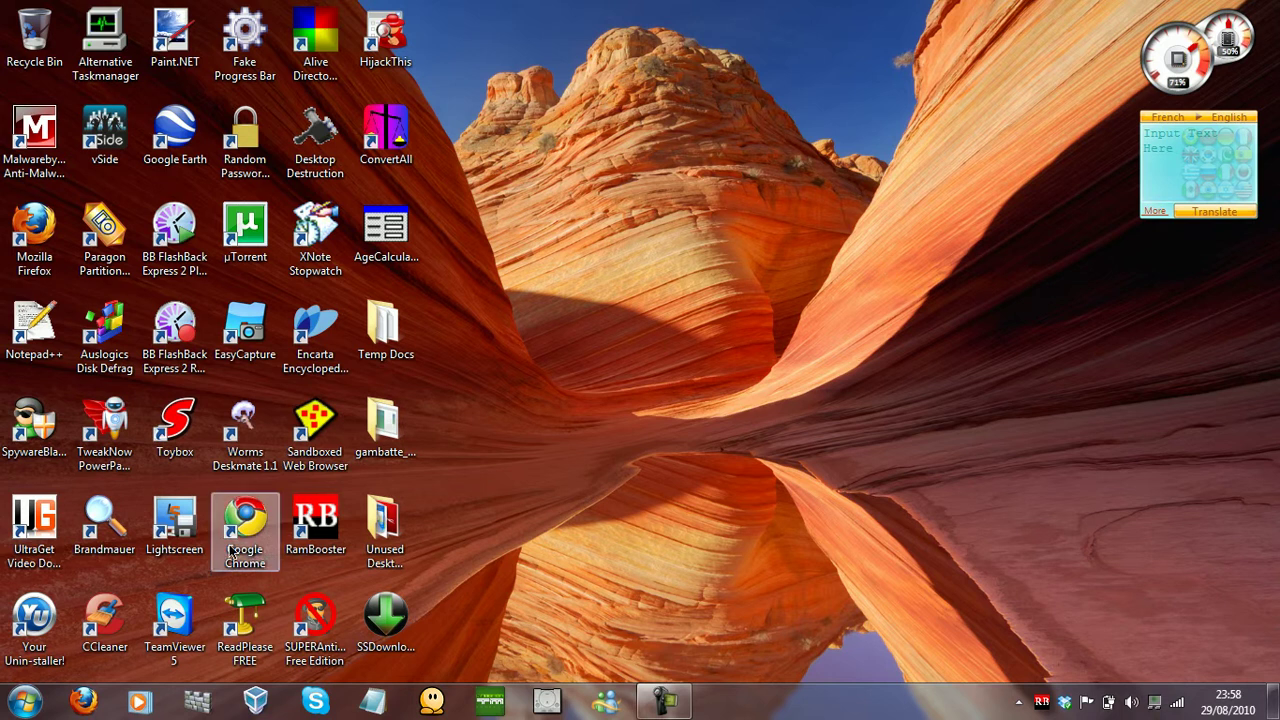
Open WordPad from the Accessories programs and enter the text "notepad.exe" in the blank document.
left_click(24, 702)
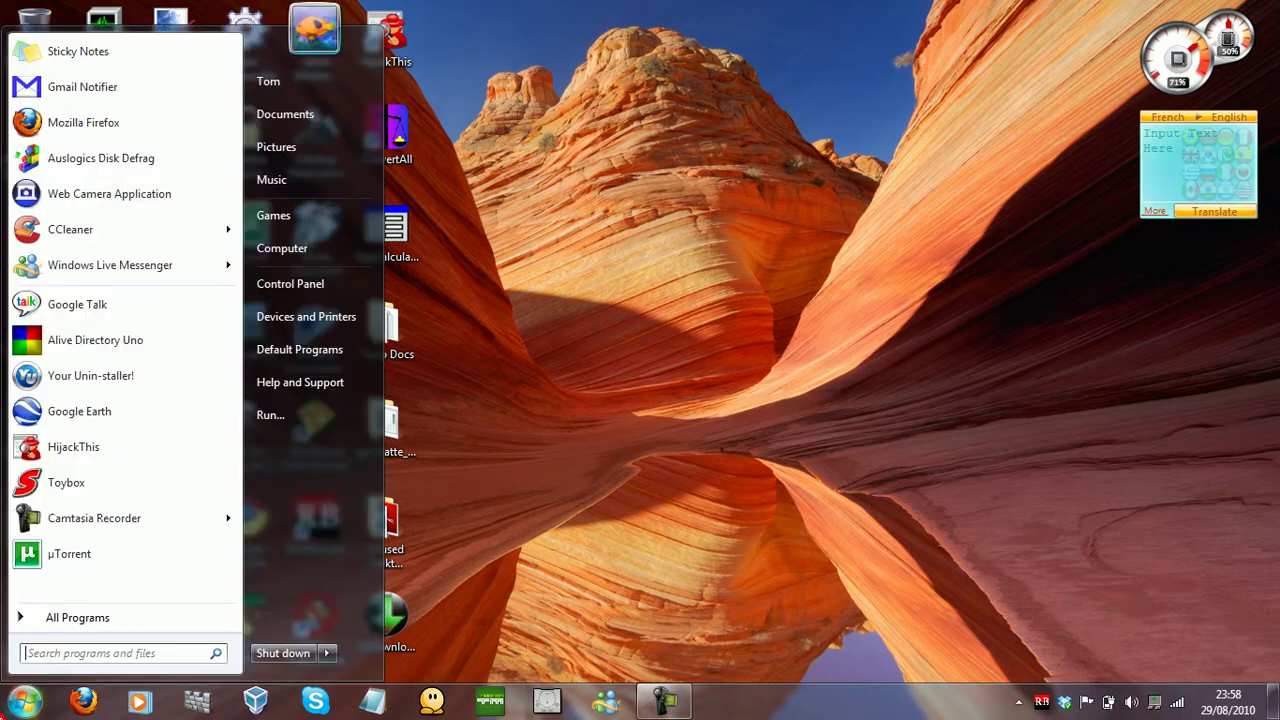
left_click(82, 628)
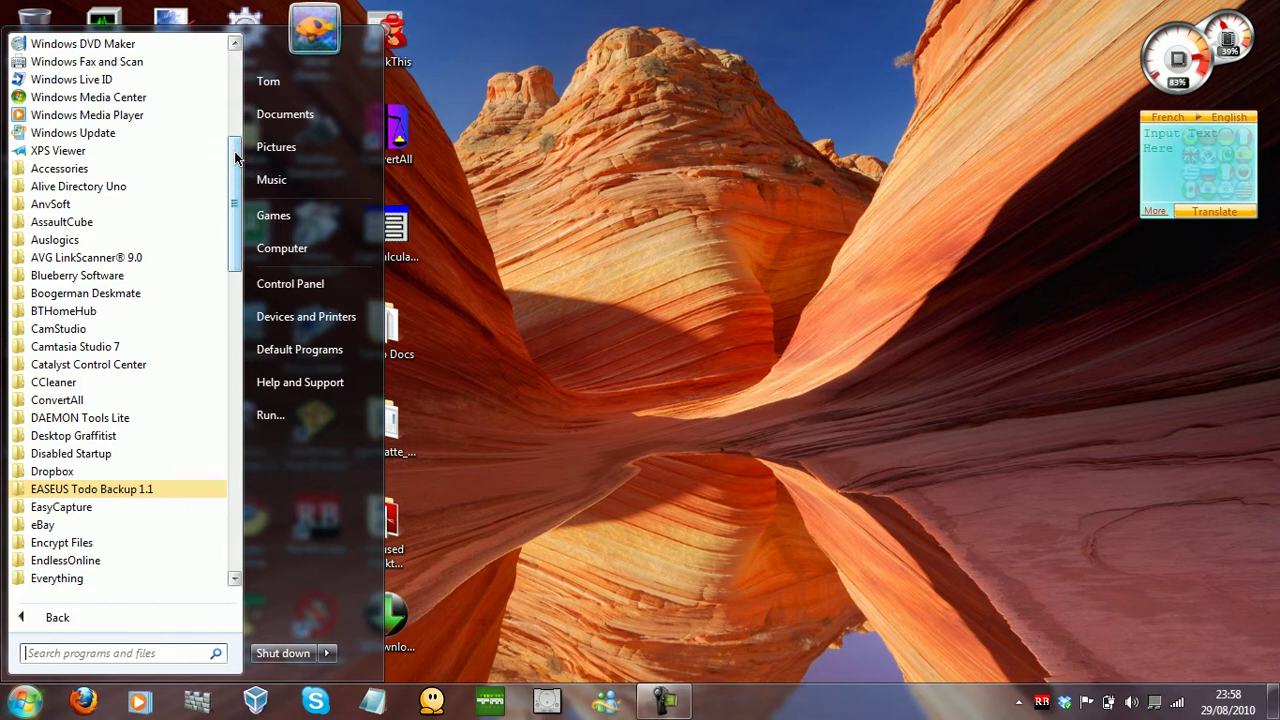
left_click(146, 170)
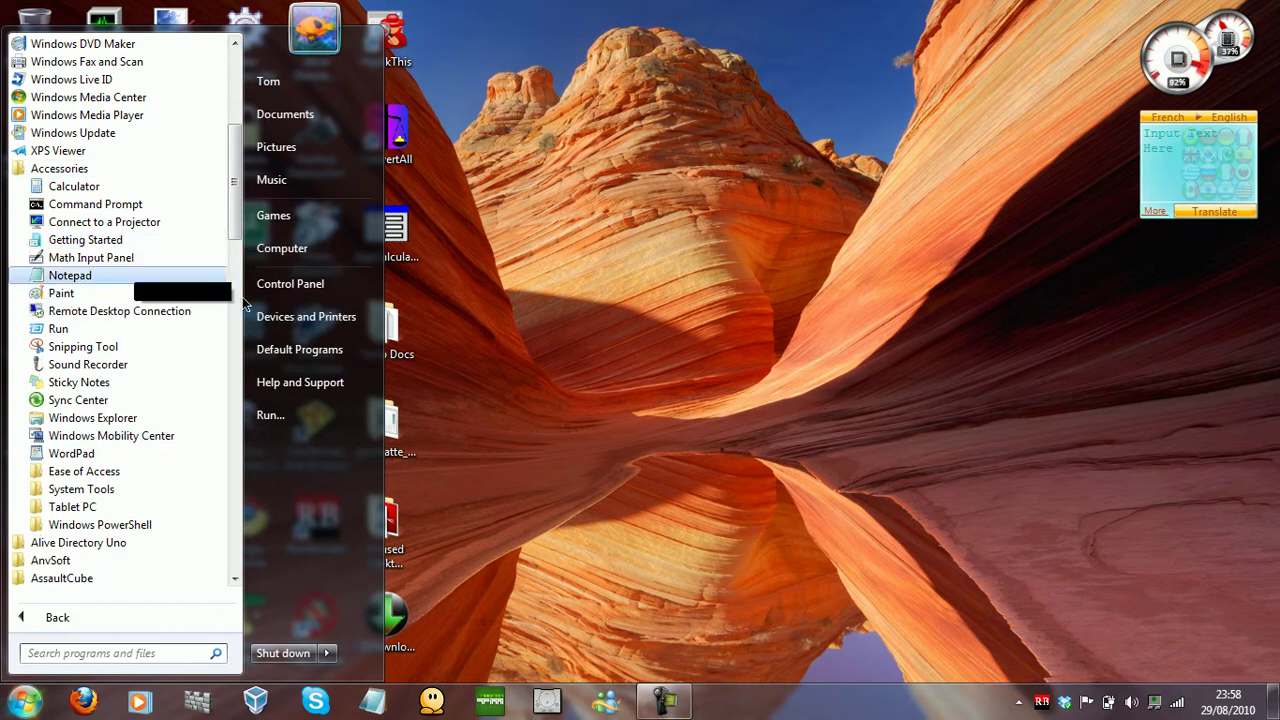
left_click(74, 455)
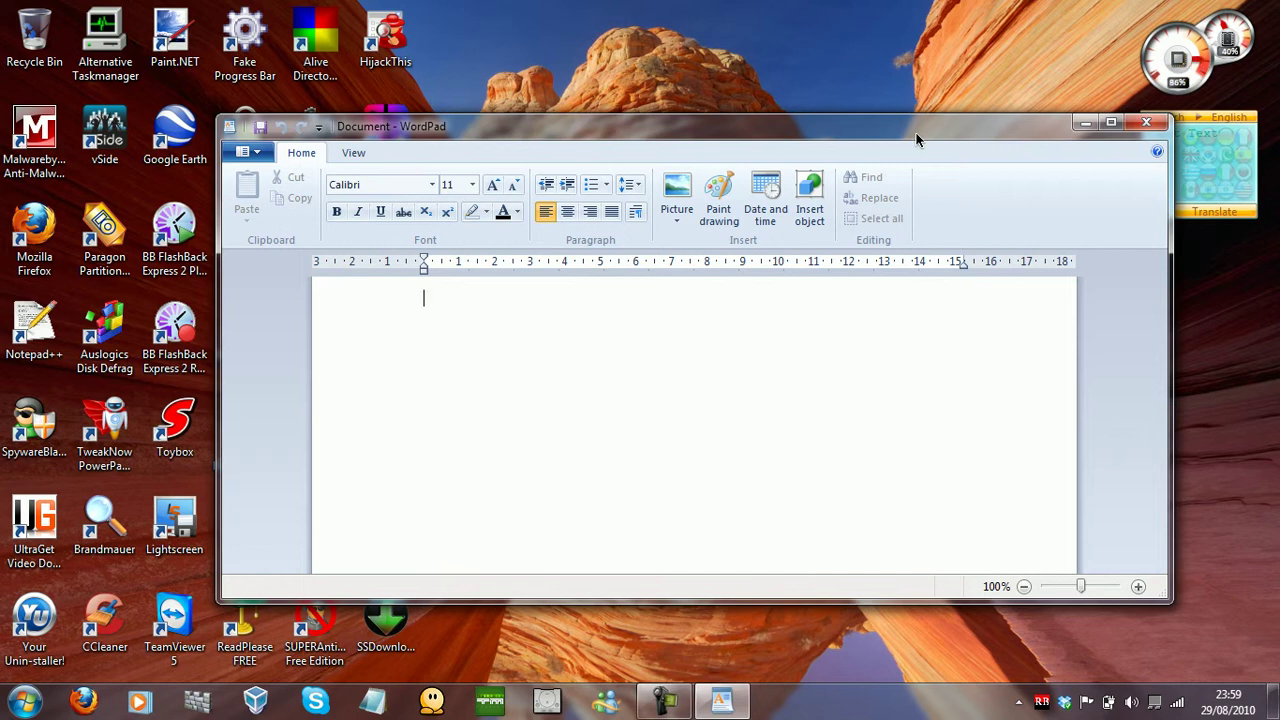
type("notepad.exe")
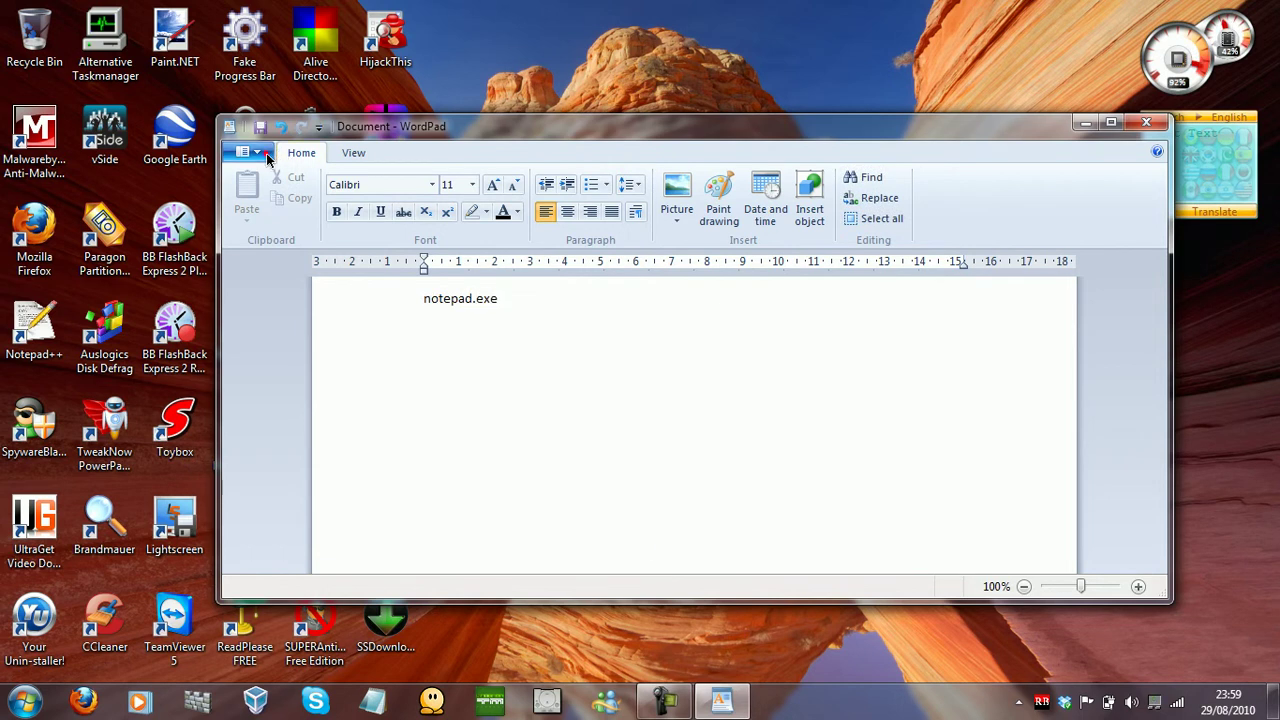
Save the WordPad document to the Desktop as Document in the Text Document - MS-DOS Format.
left_click(267, 158)
mouse_move(287, 316)
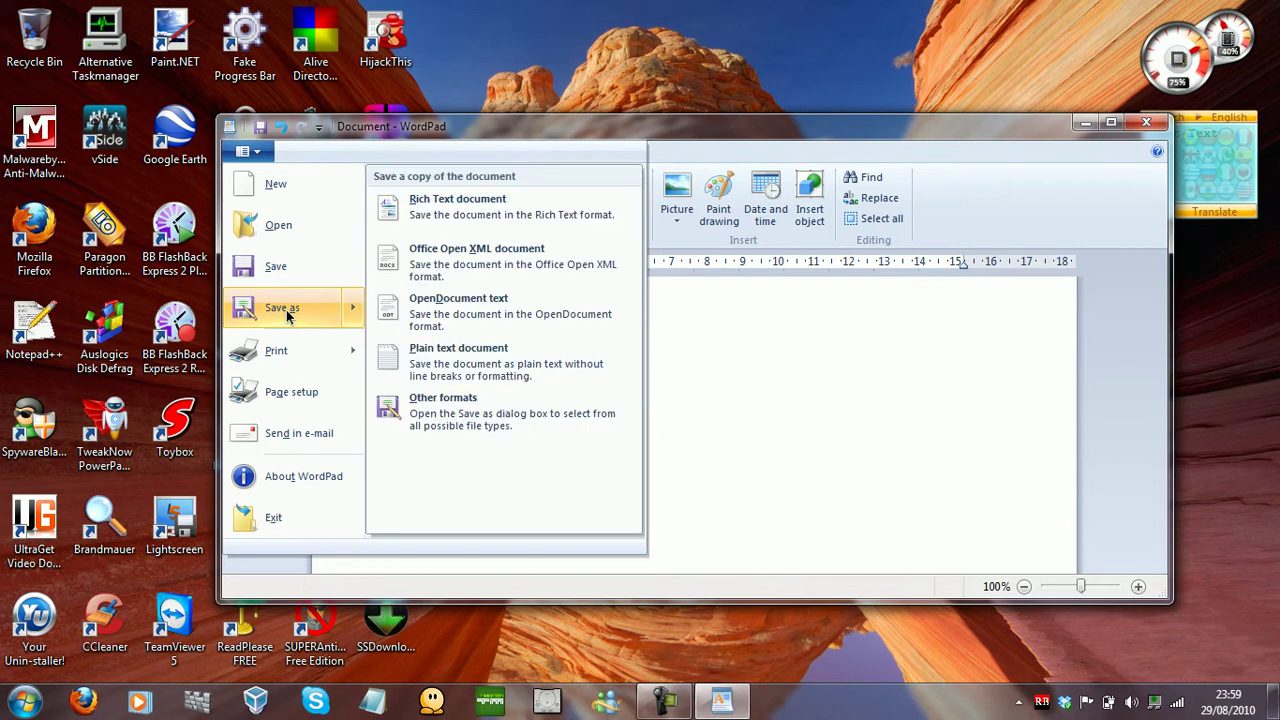
key("Escape")
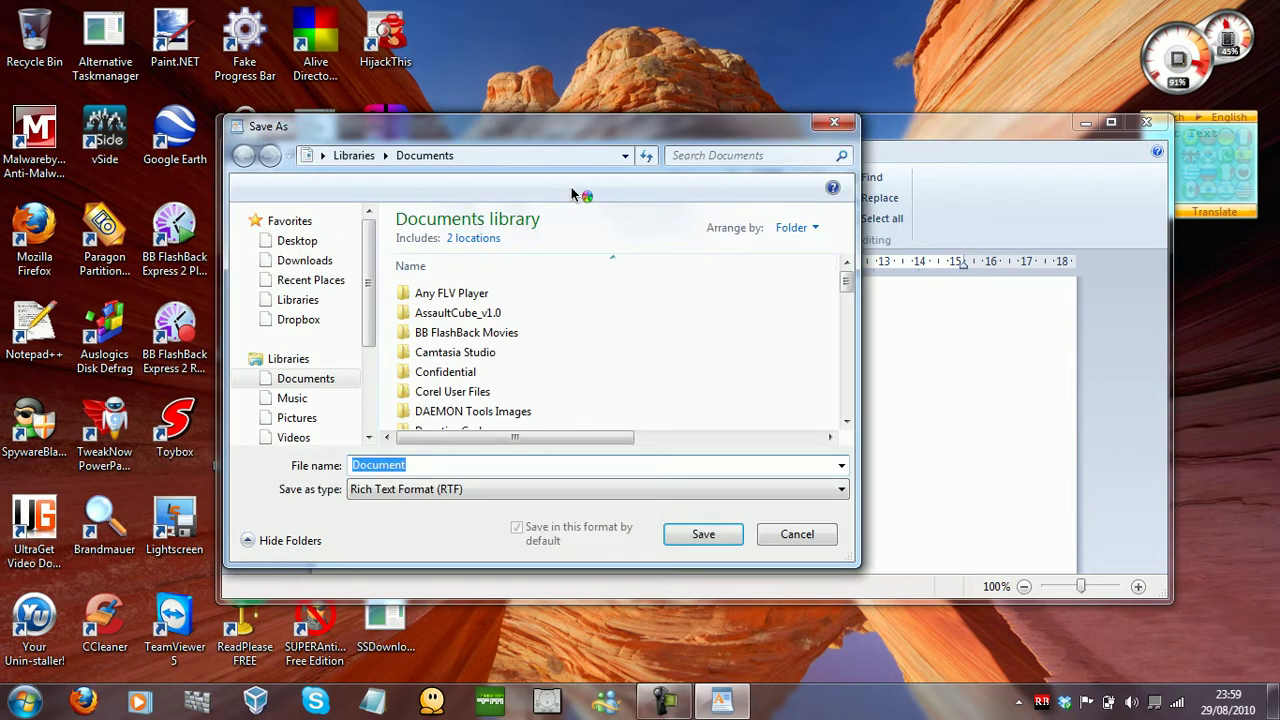
left_click(295, 241)
left_click(460, 488)
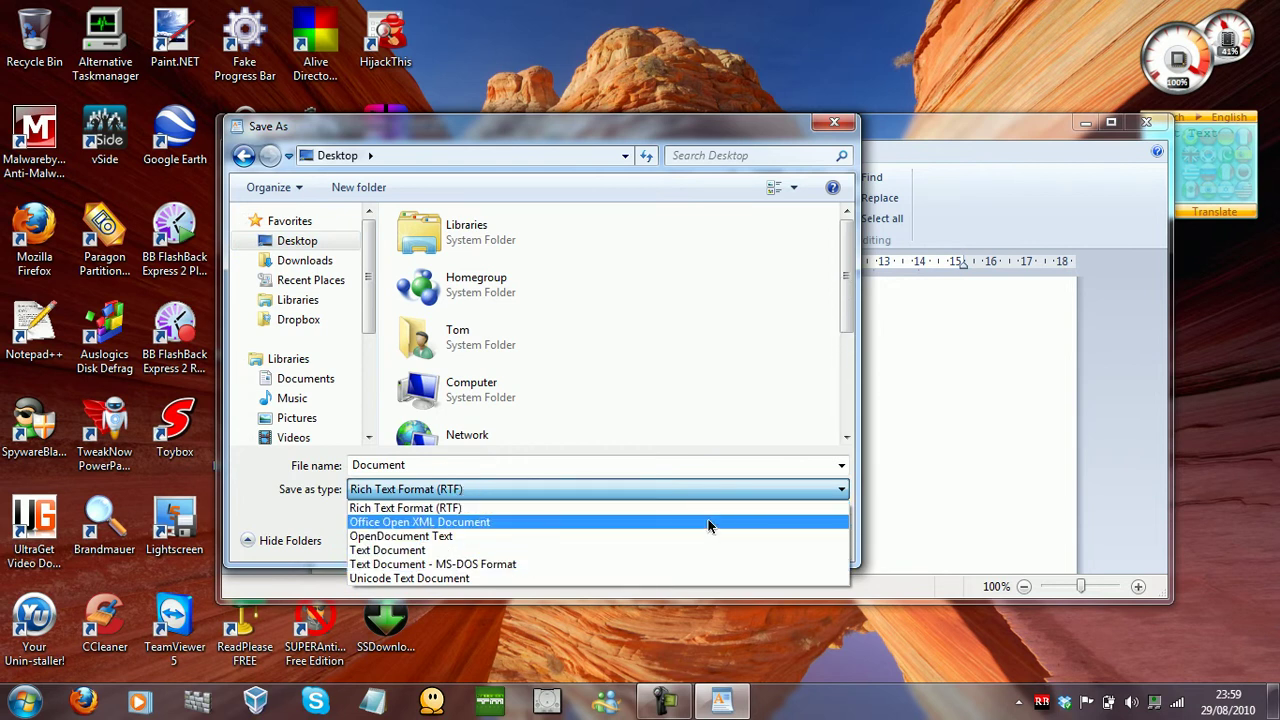
left_click(457, 566)
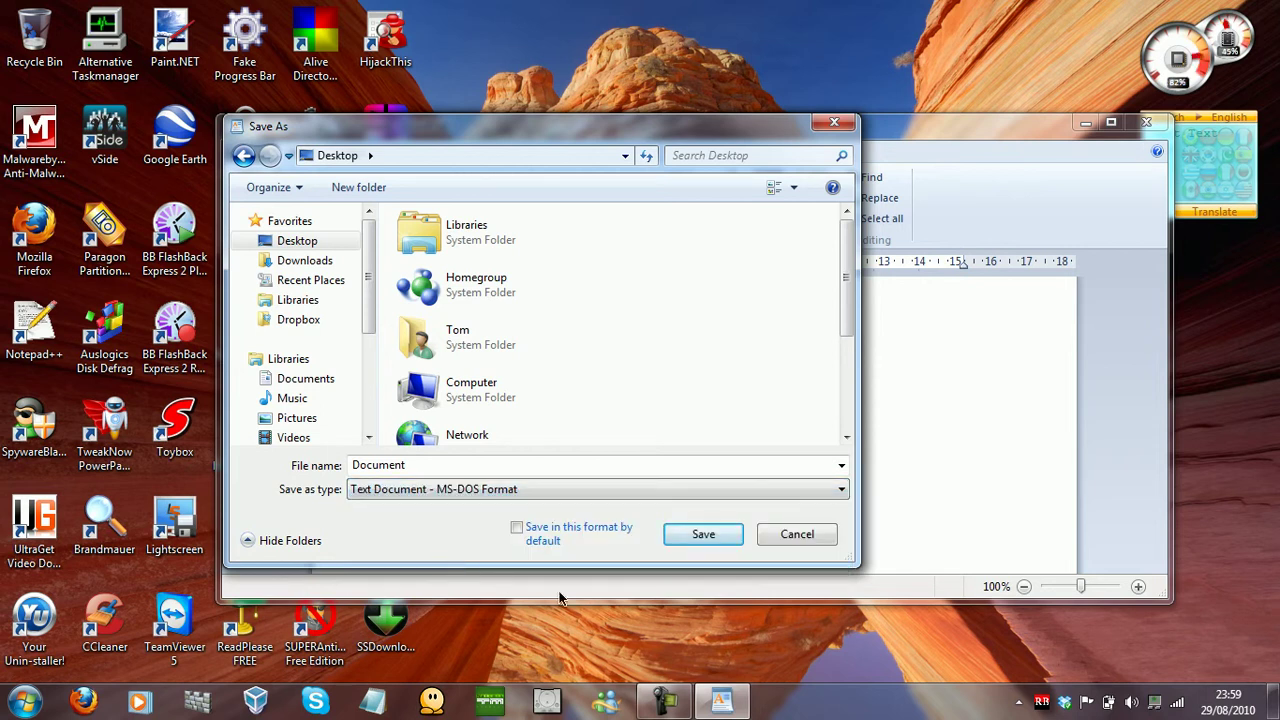
left_click(703, 534)
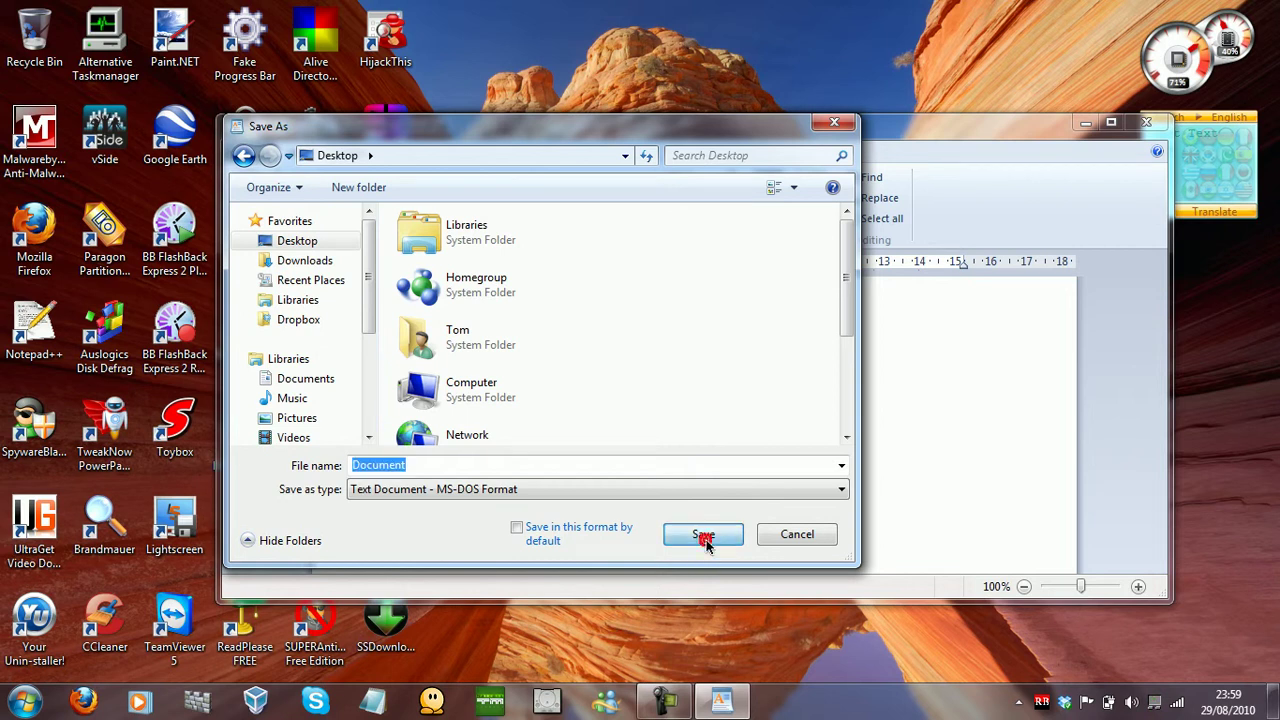
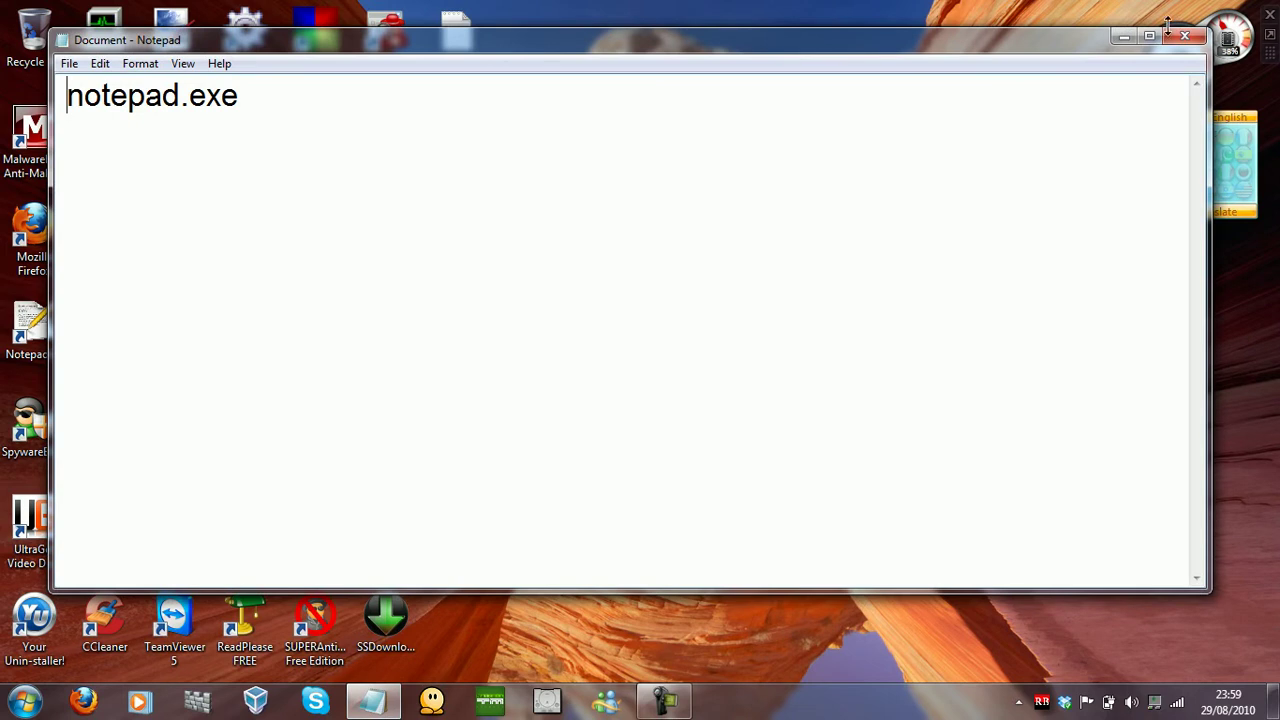
Start saving the WordPad document containing notepad.exe under a new format, with the Desktop as the save location.
left_click(684, 709)
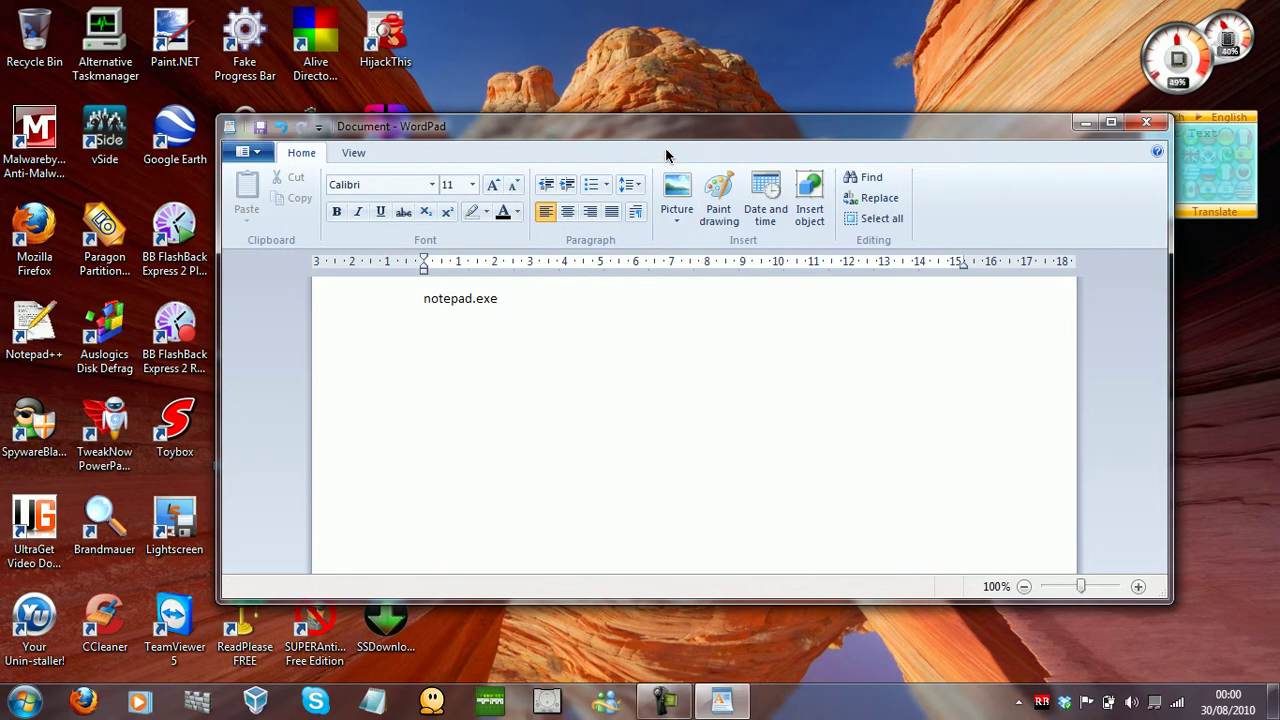
left_click(238, 165)
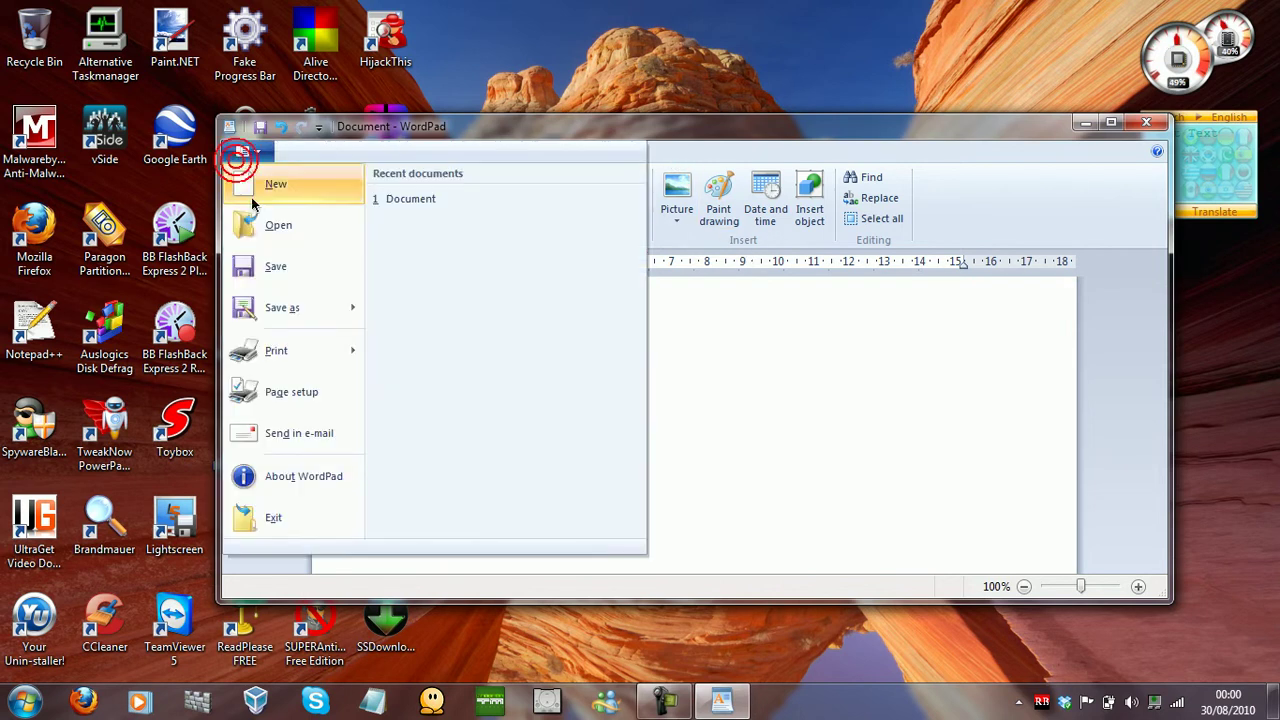
left_click(272, 327)
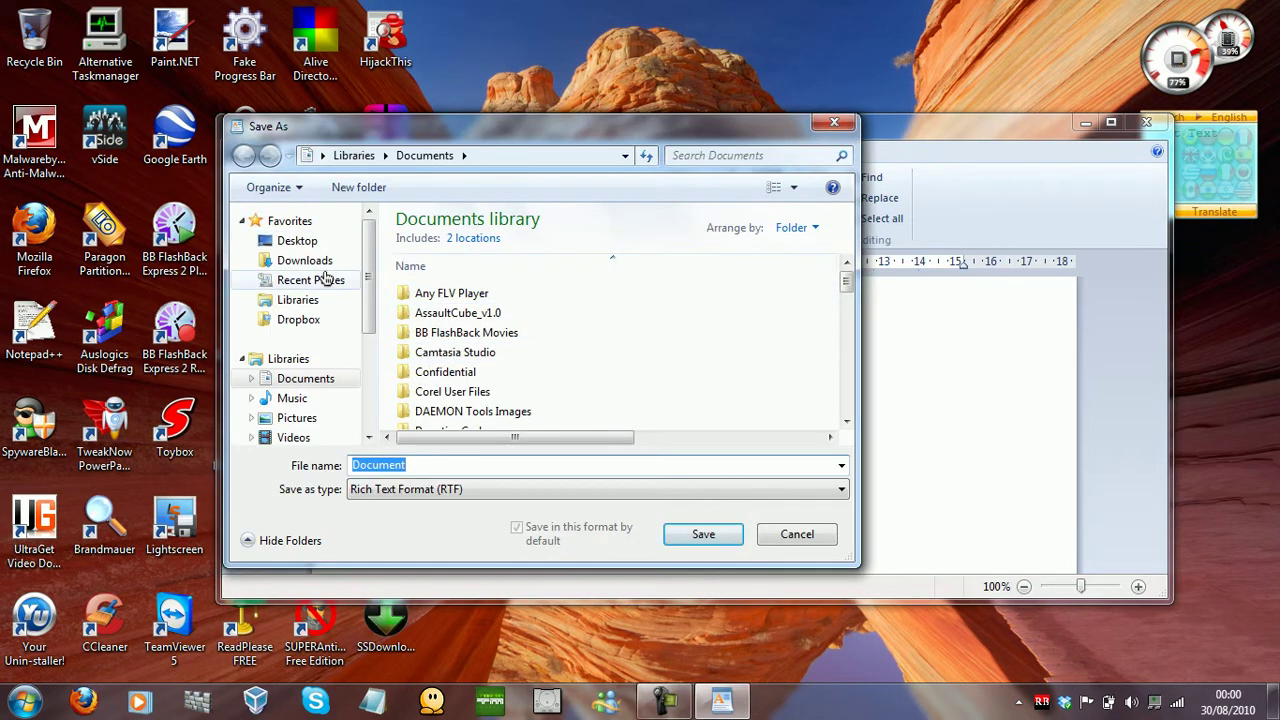
left_click(296, 241)
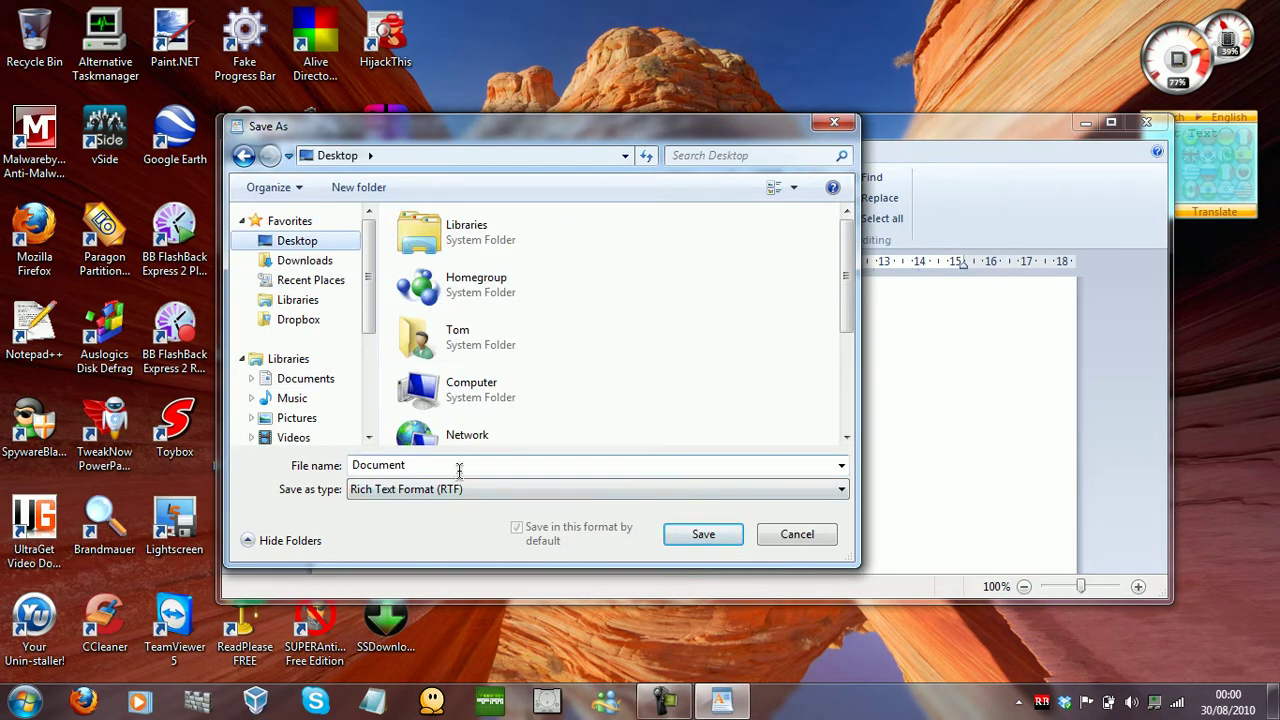
Try Text Document - MS-DOS Format and Unicode Text Document as the file type for the save.
left_click(488, 489)
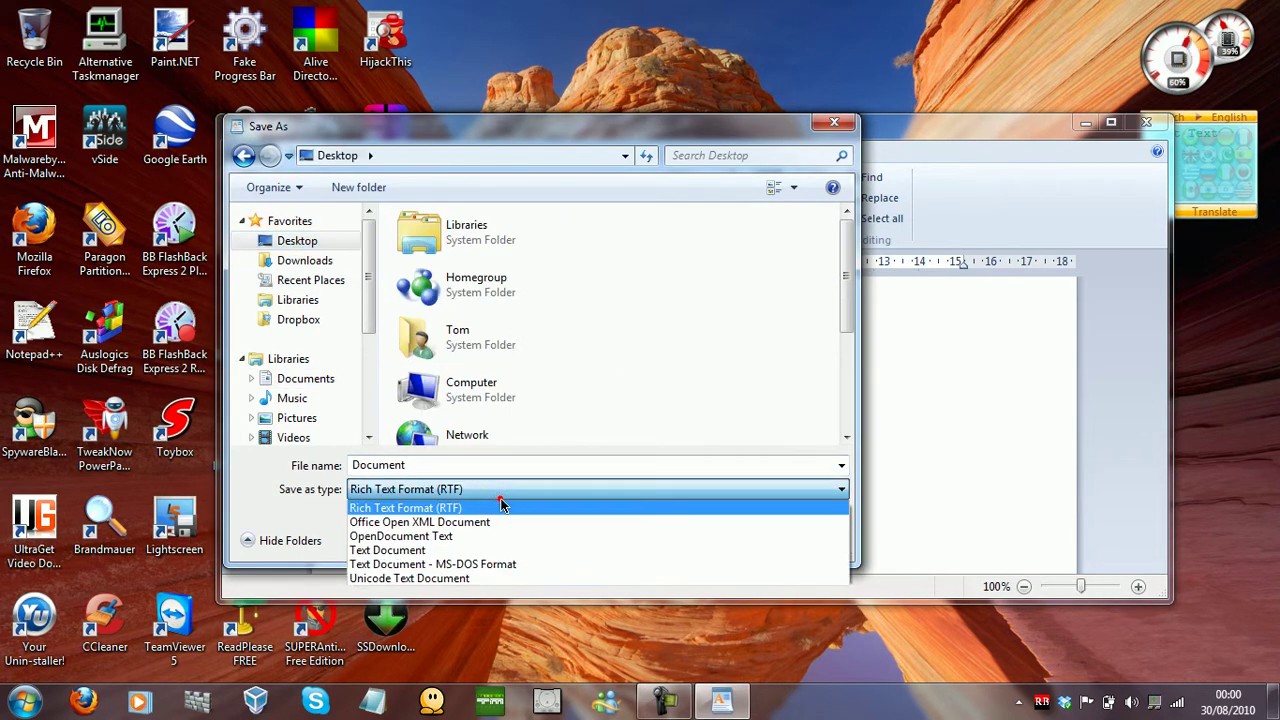
left_click(570, 563)
left_click(441, 490)
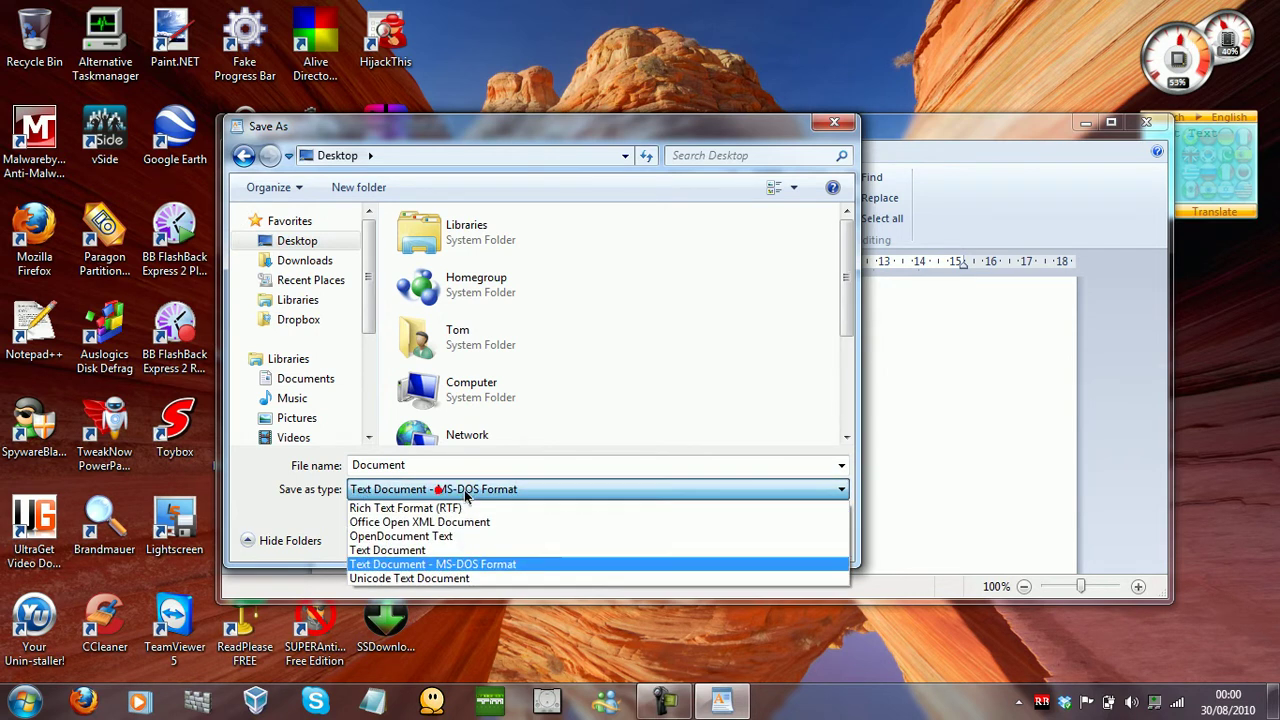
left_click(471, 578)
left_click(431, 489)
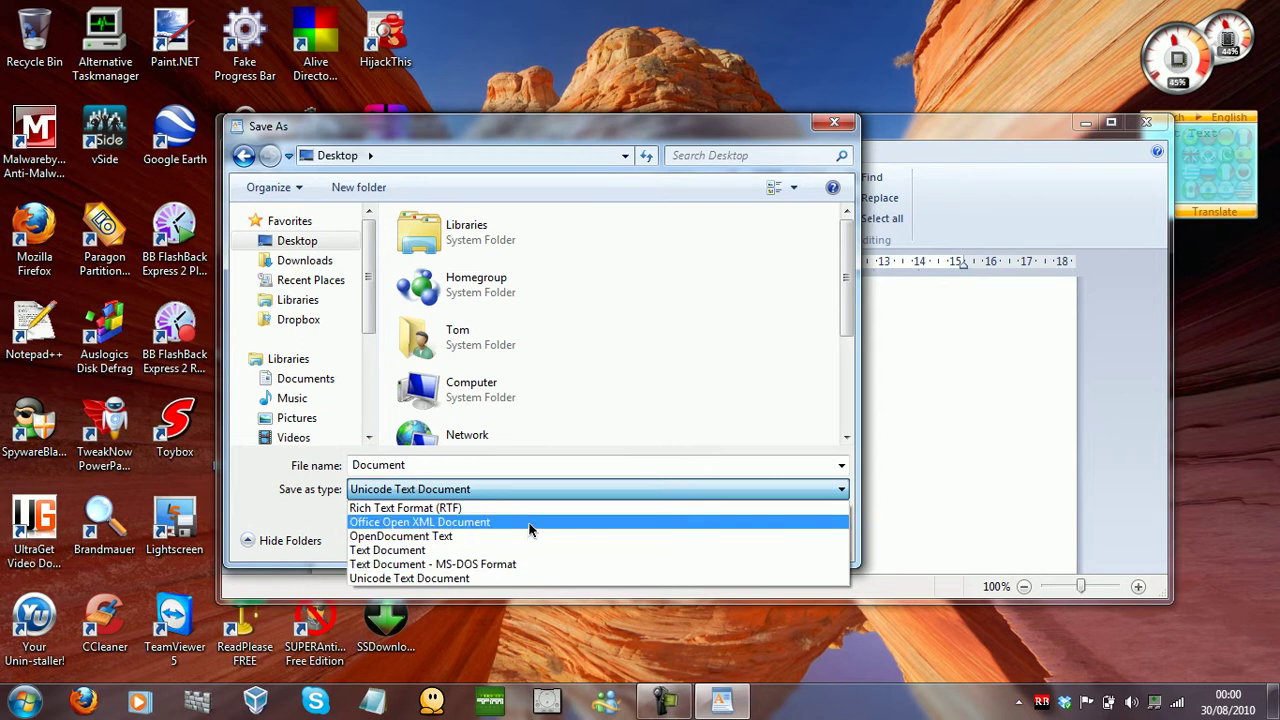
left_click(517, 491)
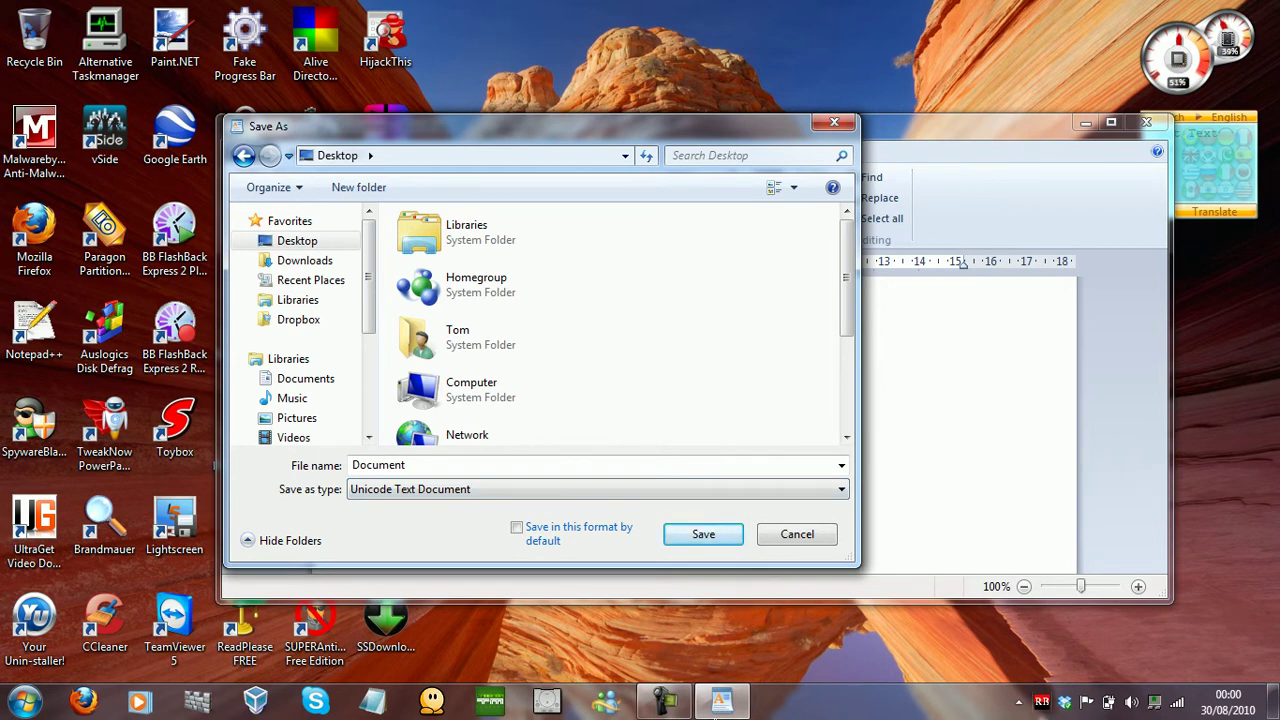
left_click(663, 702)
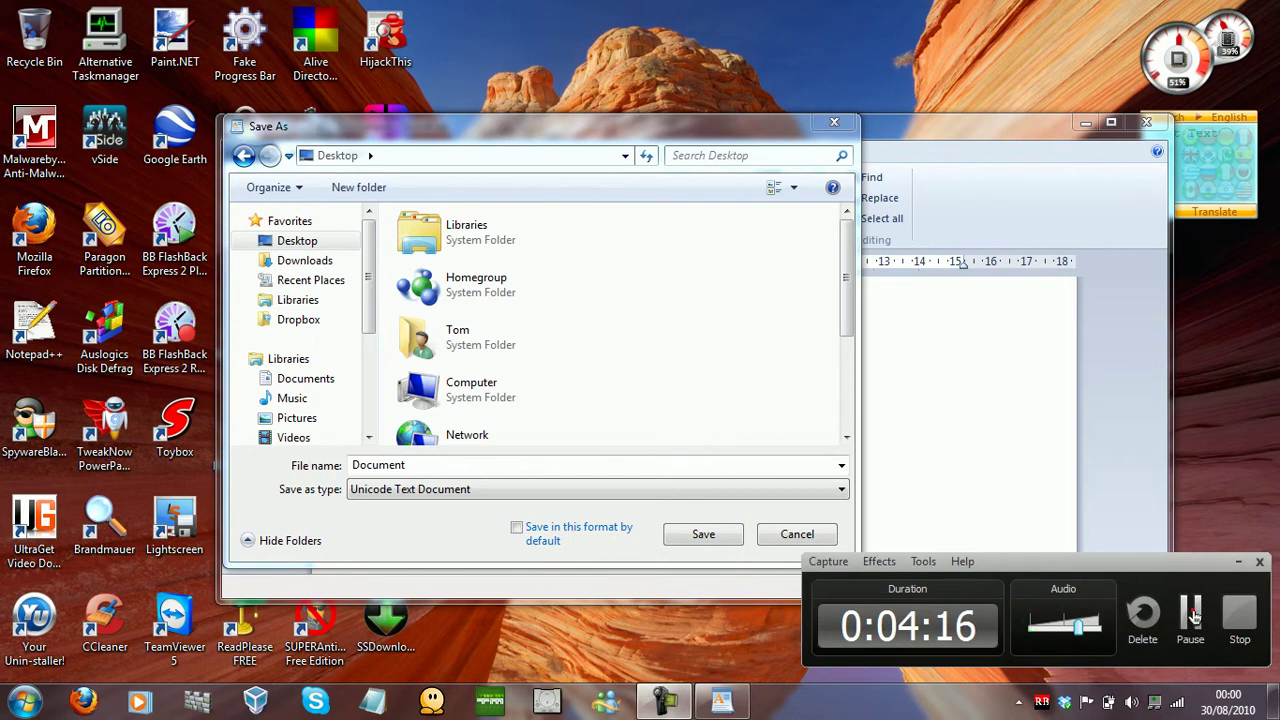
left_click(1200, 620)
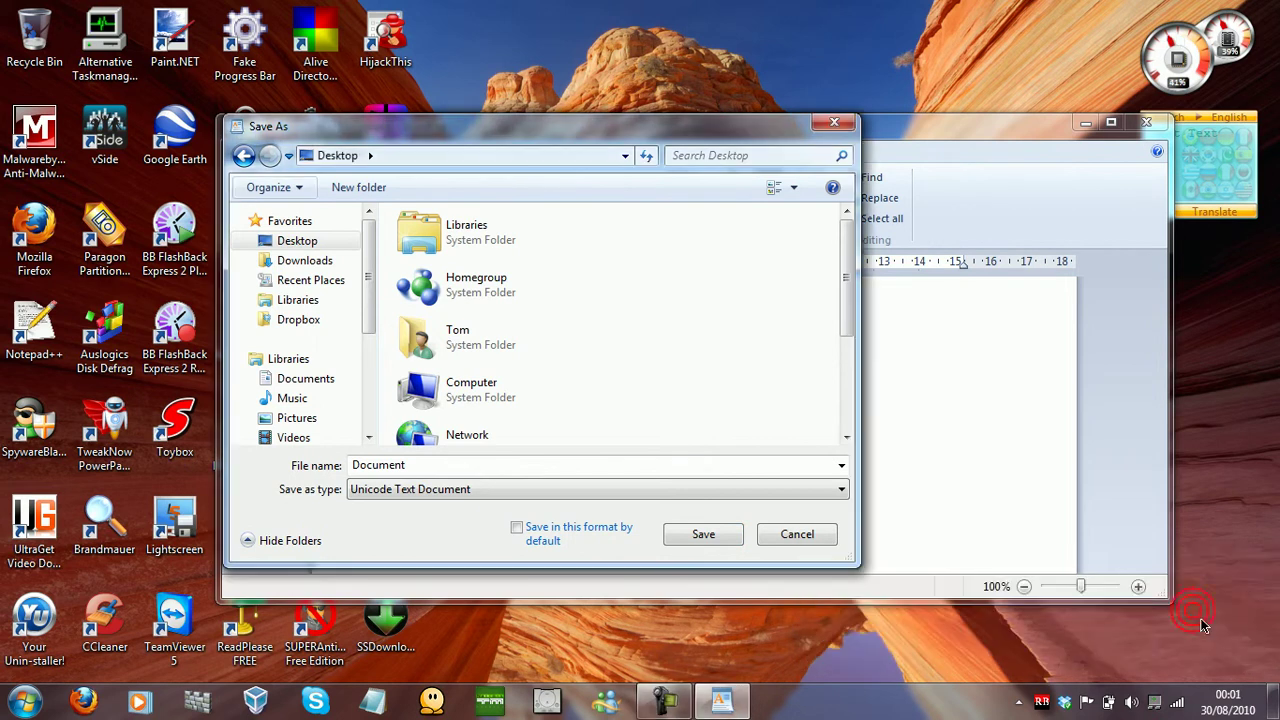
Try the MS-DOS text, plain Text Document, Rich Text Format and Unicode Text Document types for the file, ending on Text Document - MS-DOS Format.
left_click(792, 496)
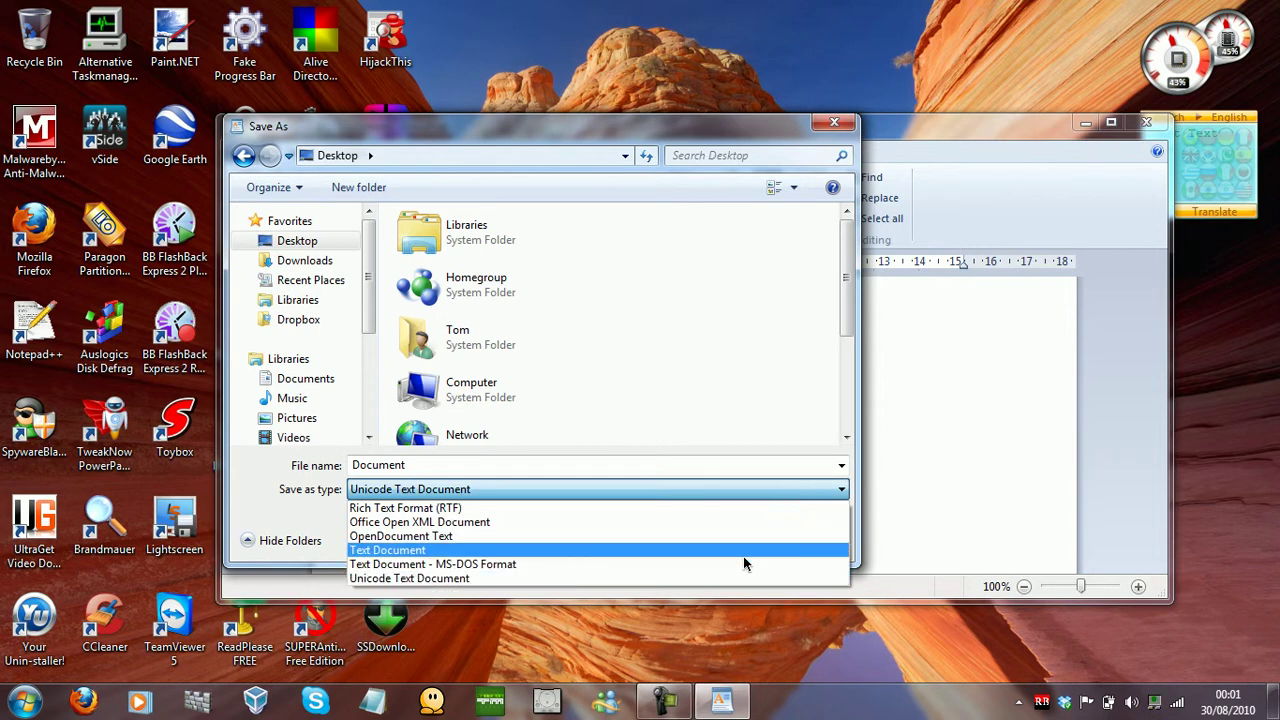
left_click(743, 566)
left_click(727, 492)
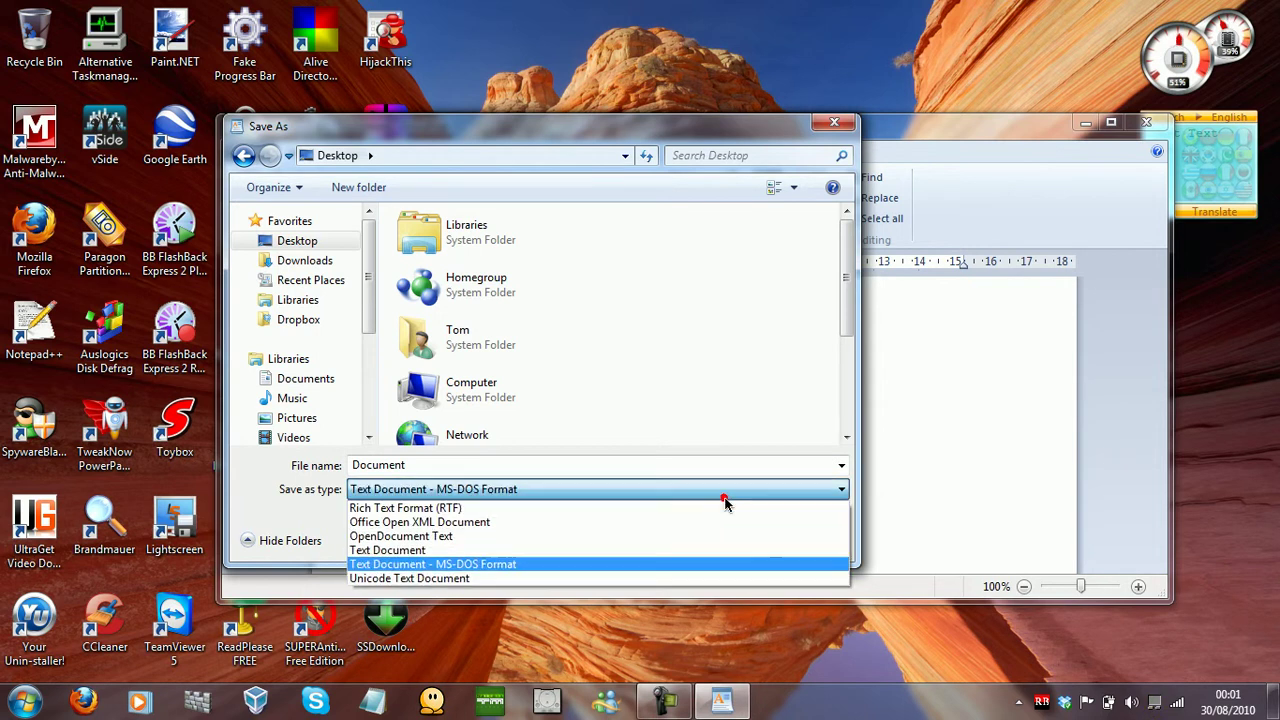
left_click(710, 550)
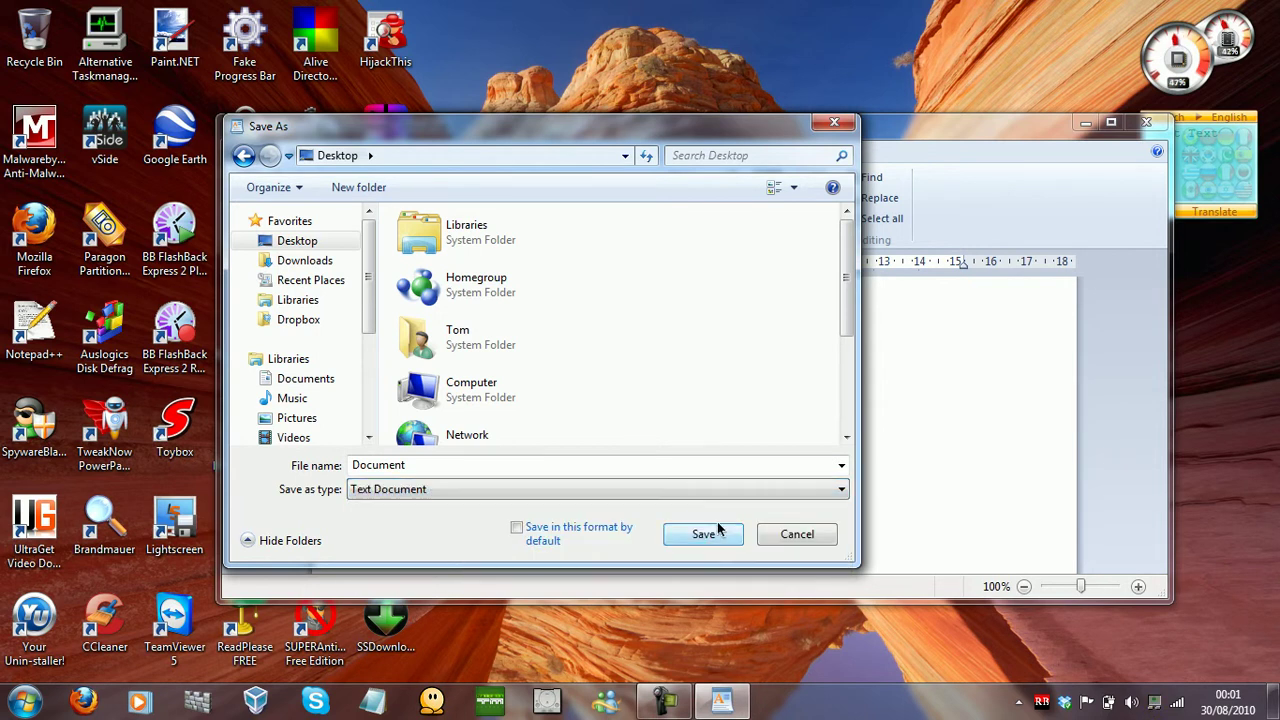
left_click(706, 492)
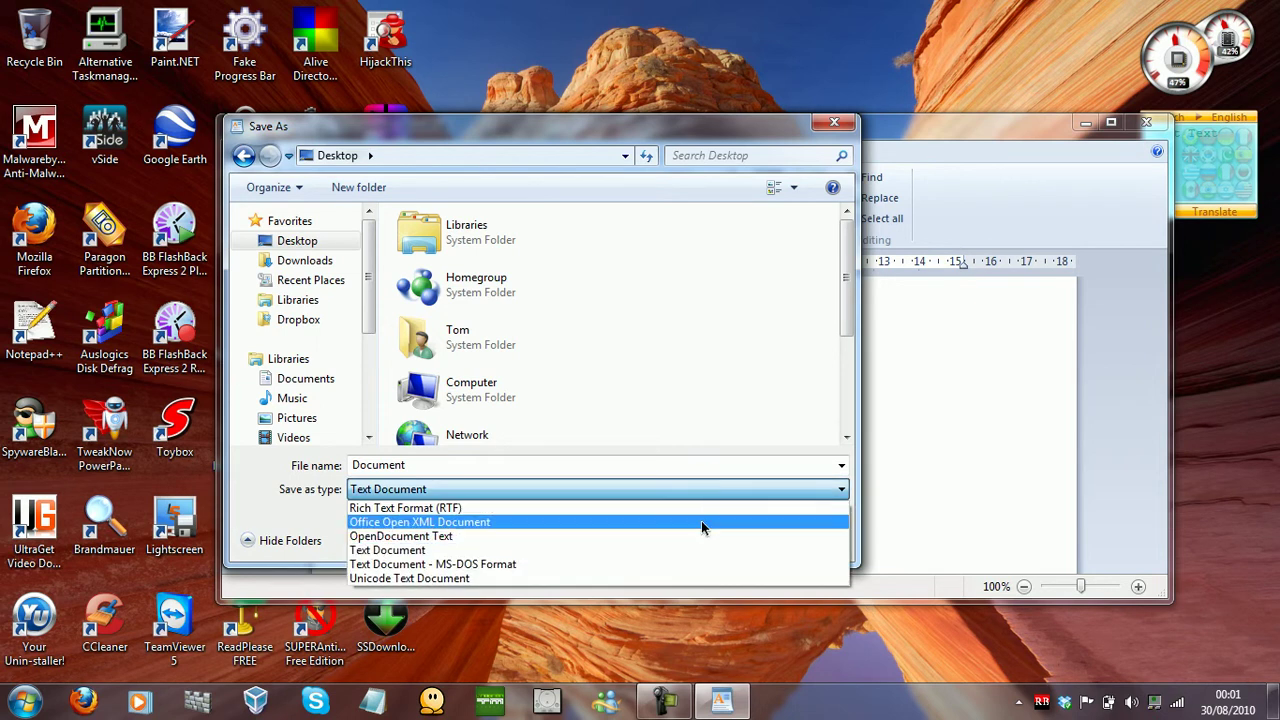
left_click(699, 506)
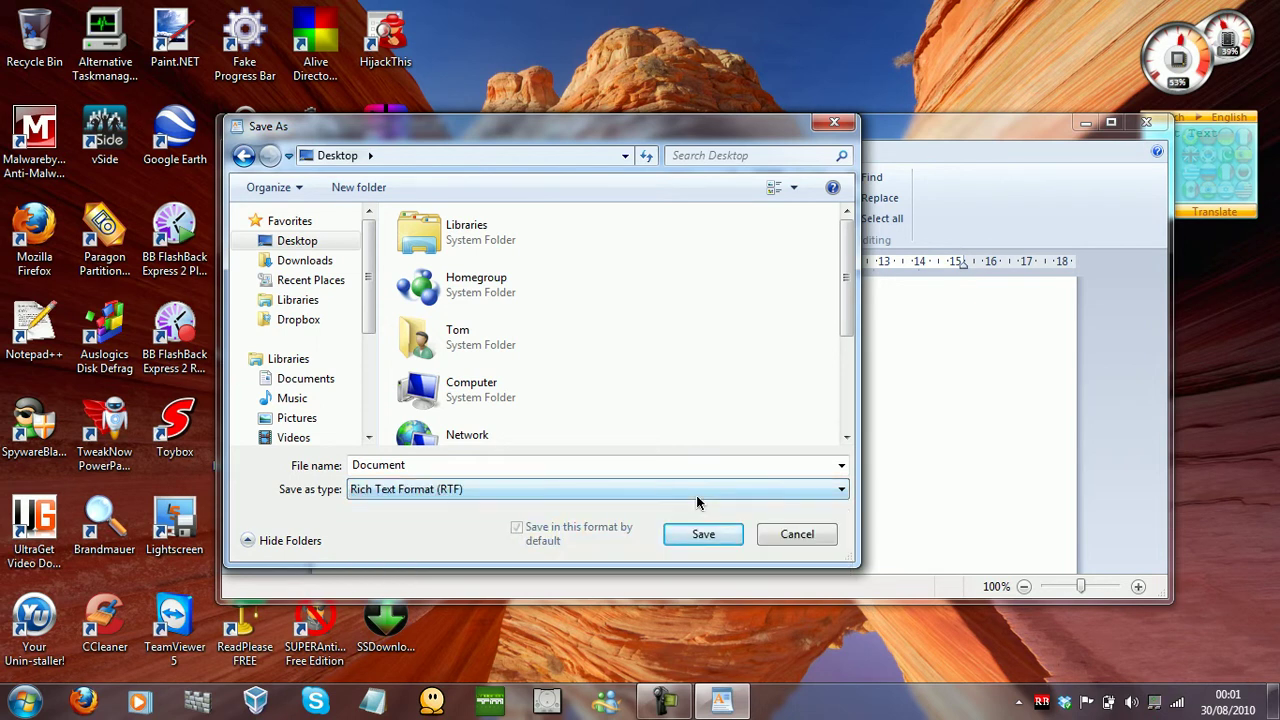
left_click(697, 497)
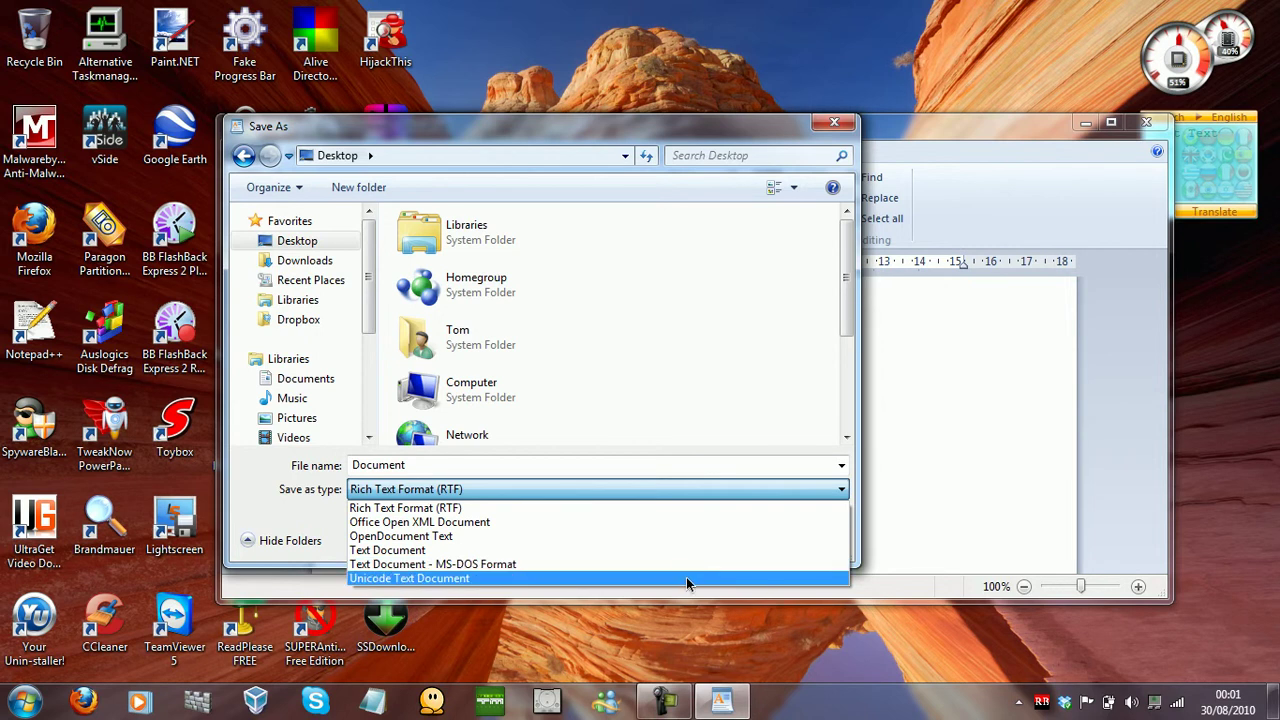
left_click(686, 577)
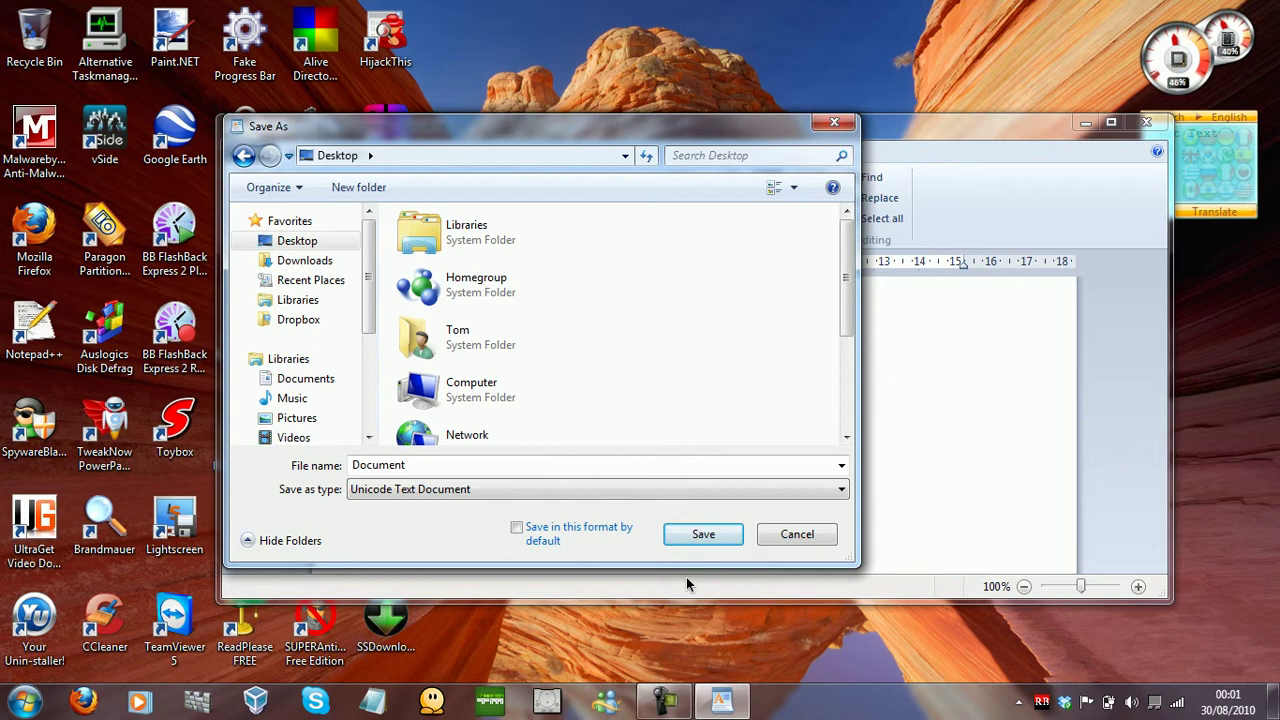
left_click(840, 489)
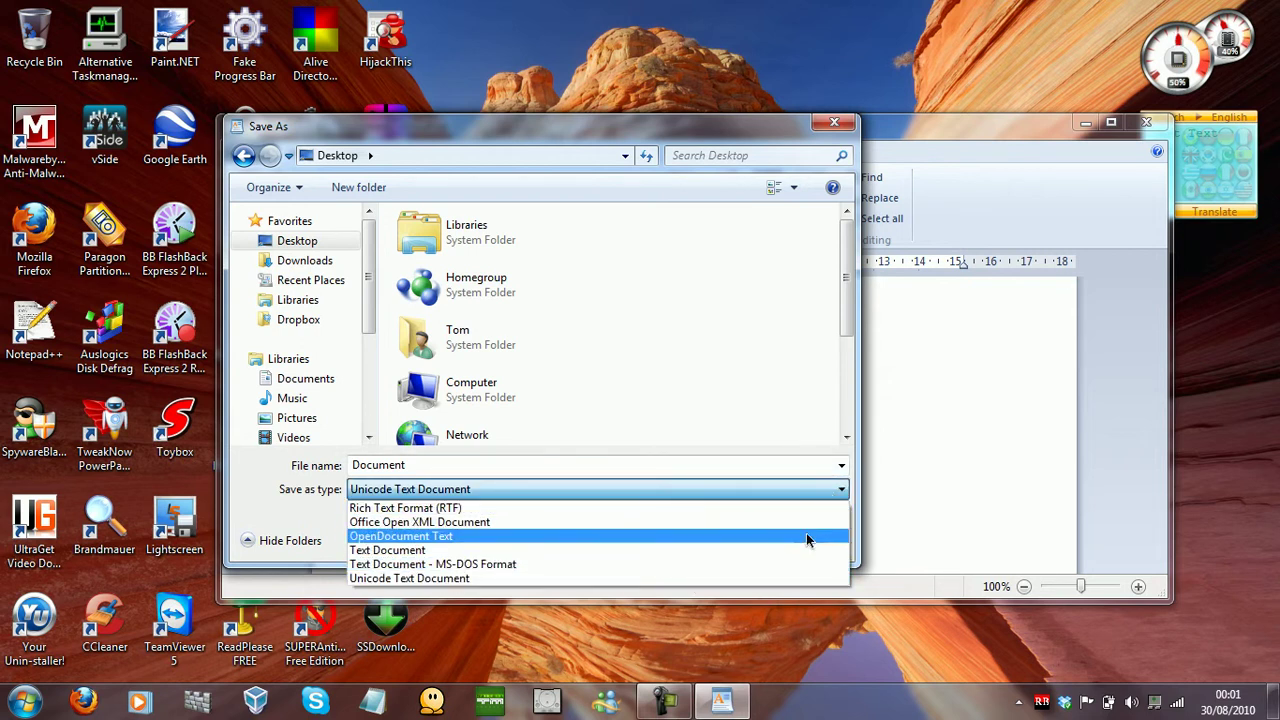
left_click(789, 566)
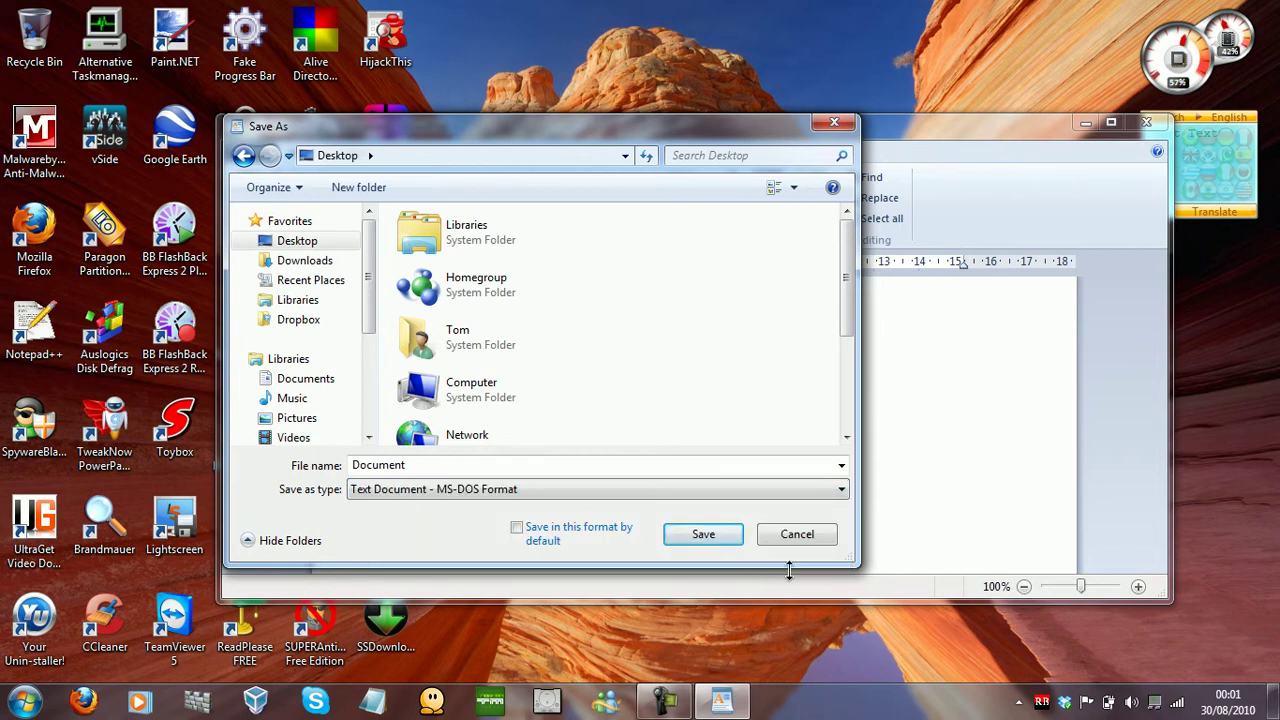
Save Document to the Desktop in the plain Text Document format, accepting the loss of formatting, and close WordPad.
left_click(747, 489)
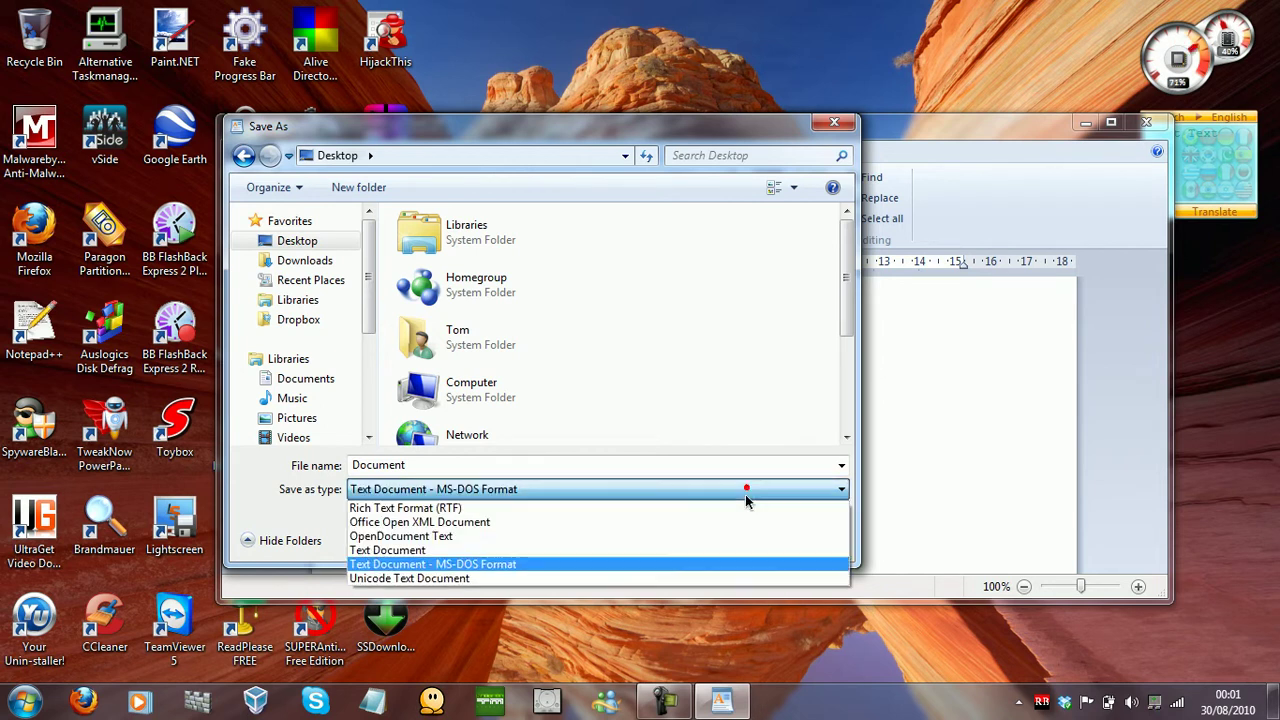
left_click(719, 547)
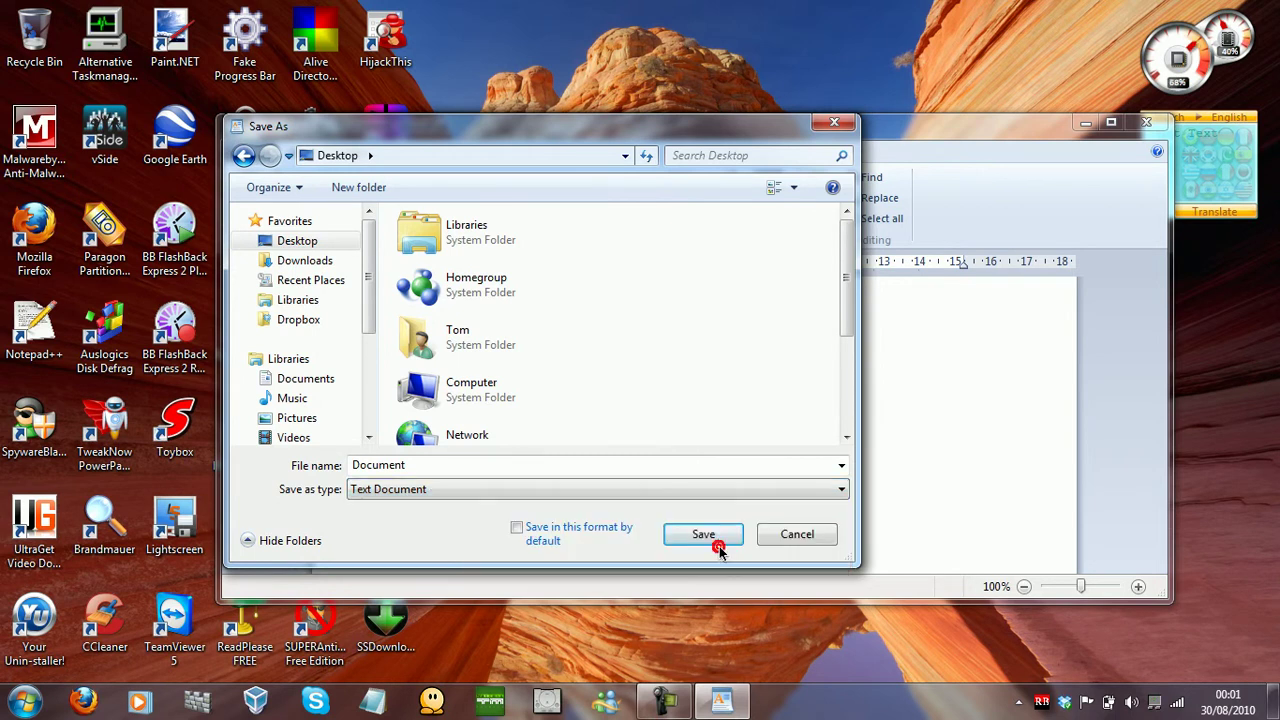
left_click(686, 538)
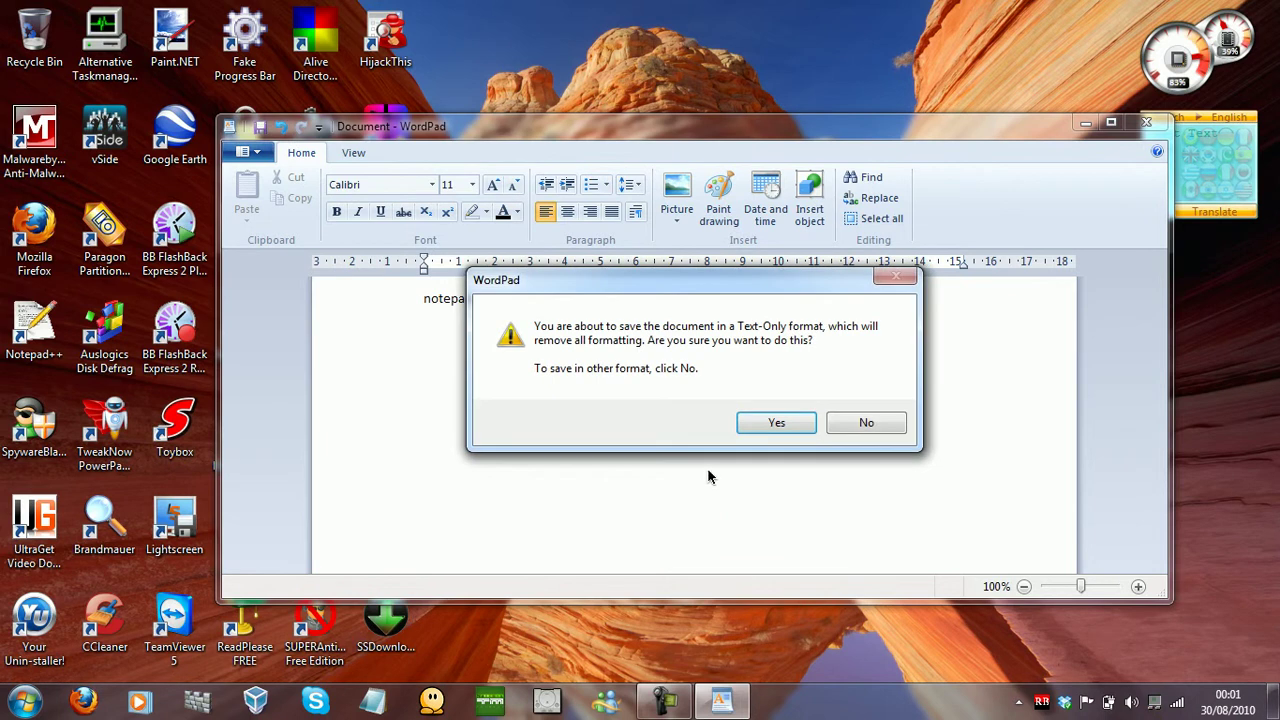
left_click(762, 423)
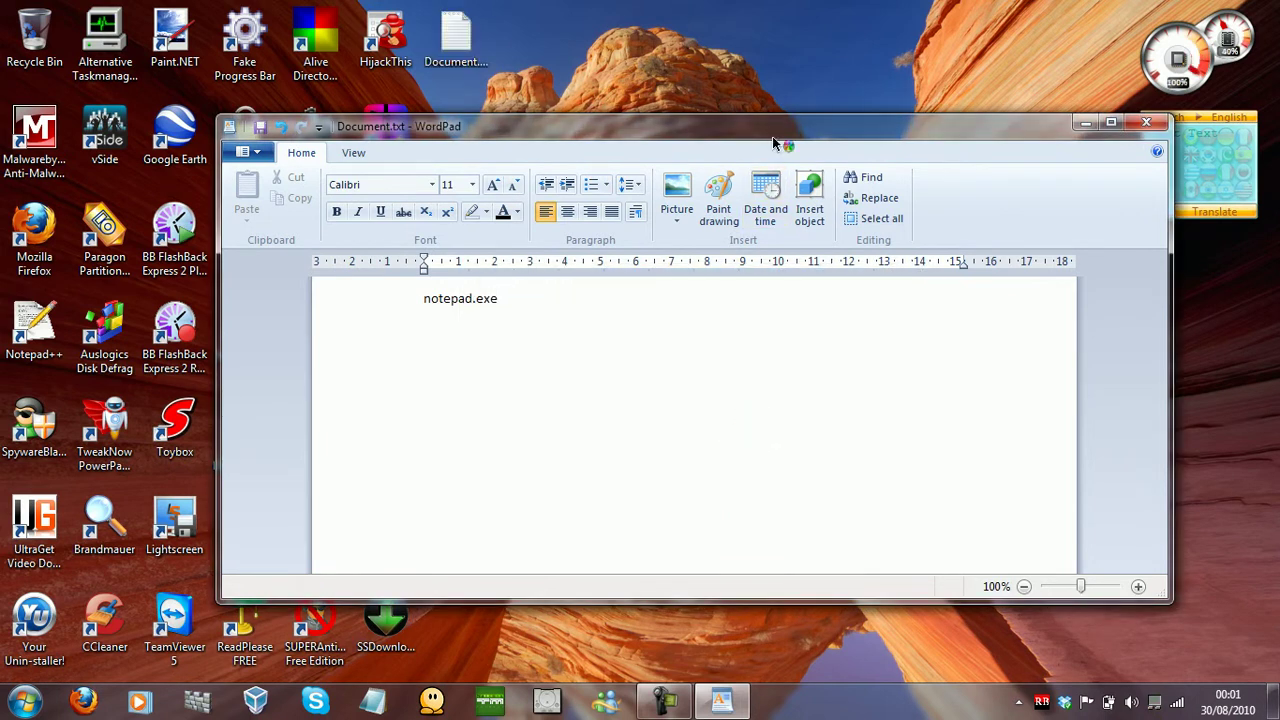
left_click_drag(788, 128, 668, 126)
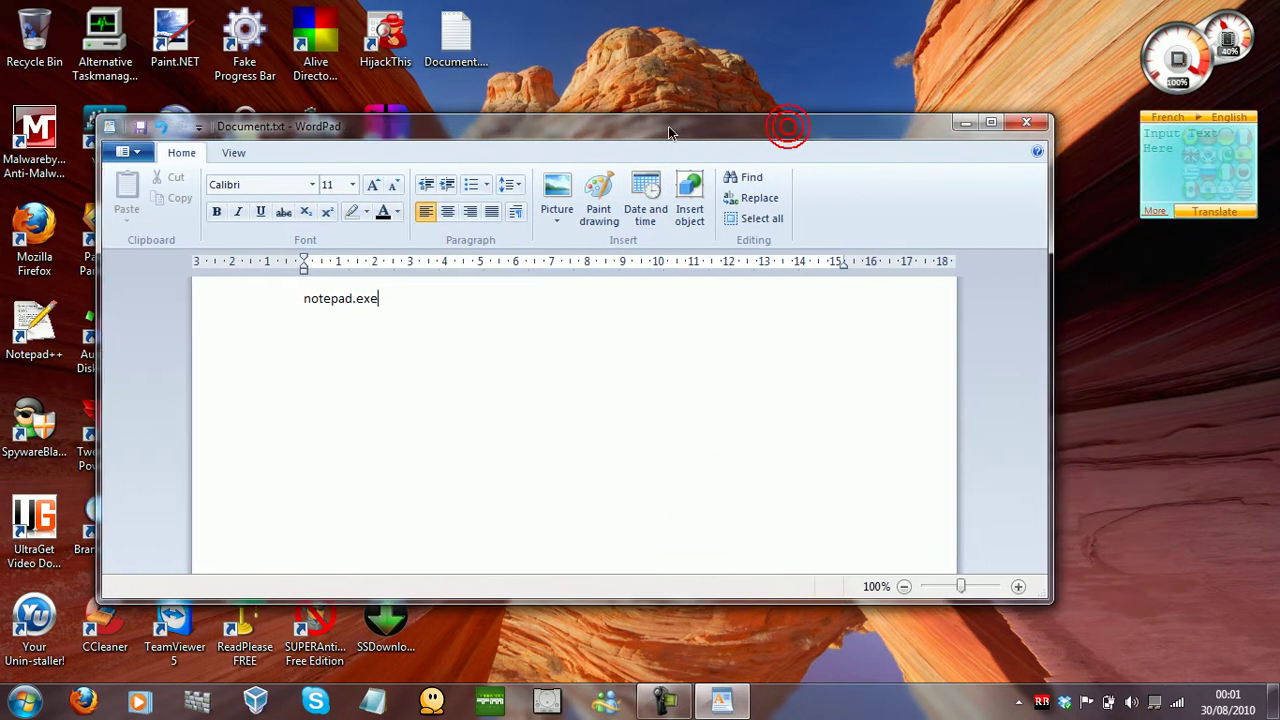
left_click(1029, 130)
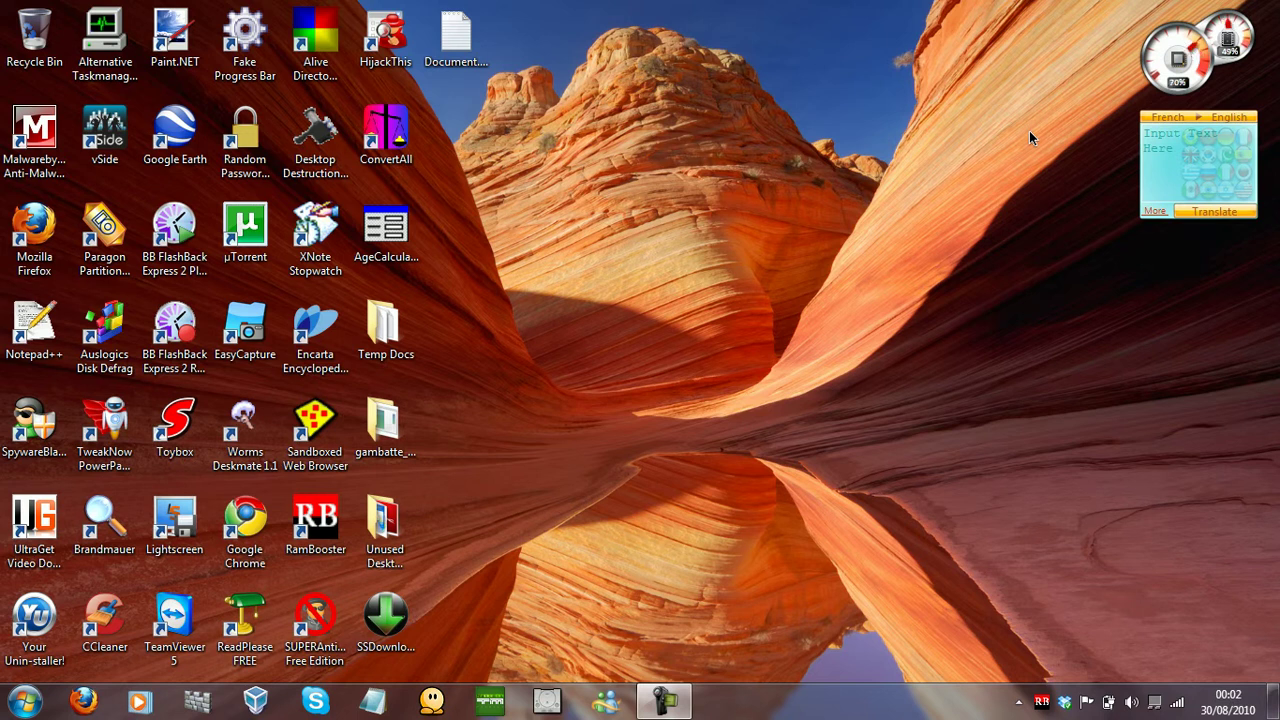
Rename Document.txt on the desktop to Document.bat and accept the file extension change.
left_click(478, 28)
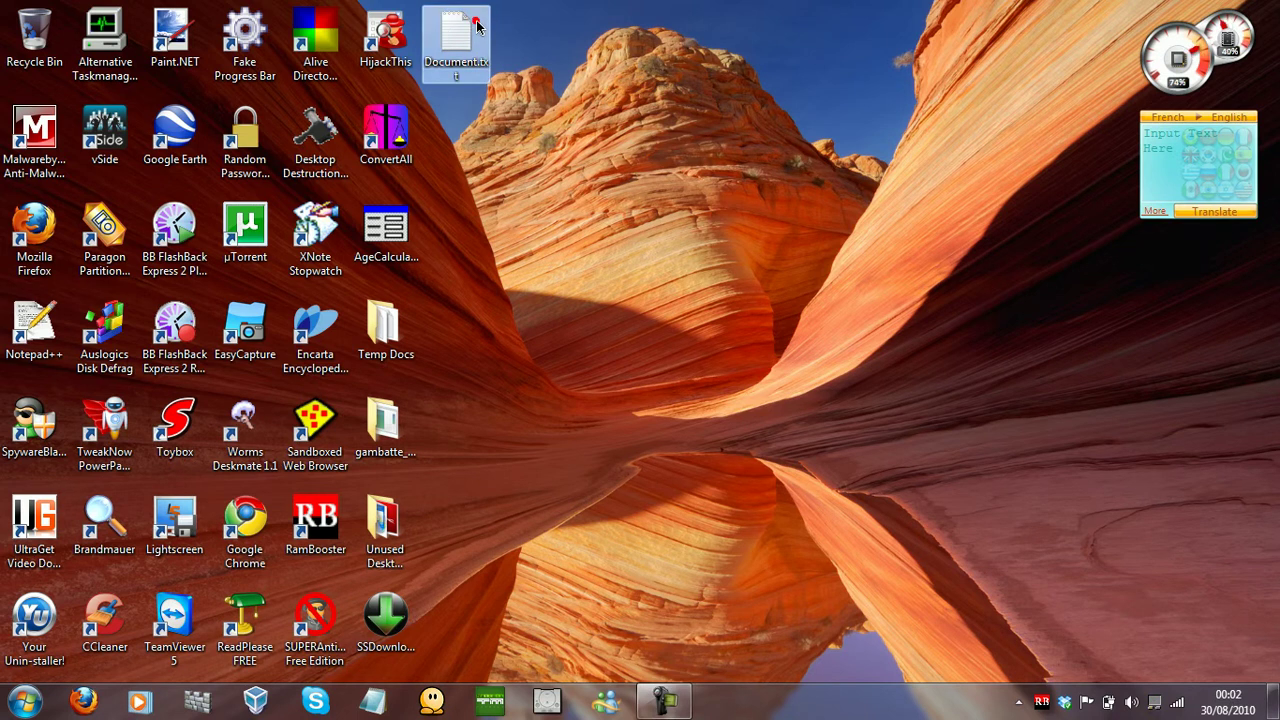
left_click(468, 74)
key("Right")
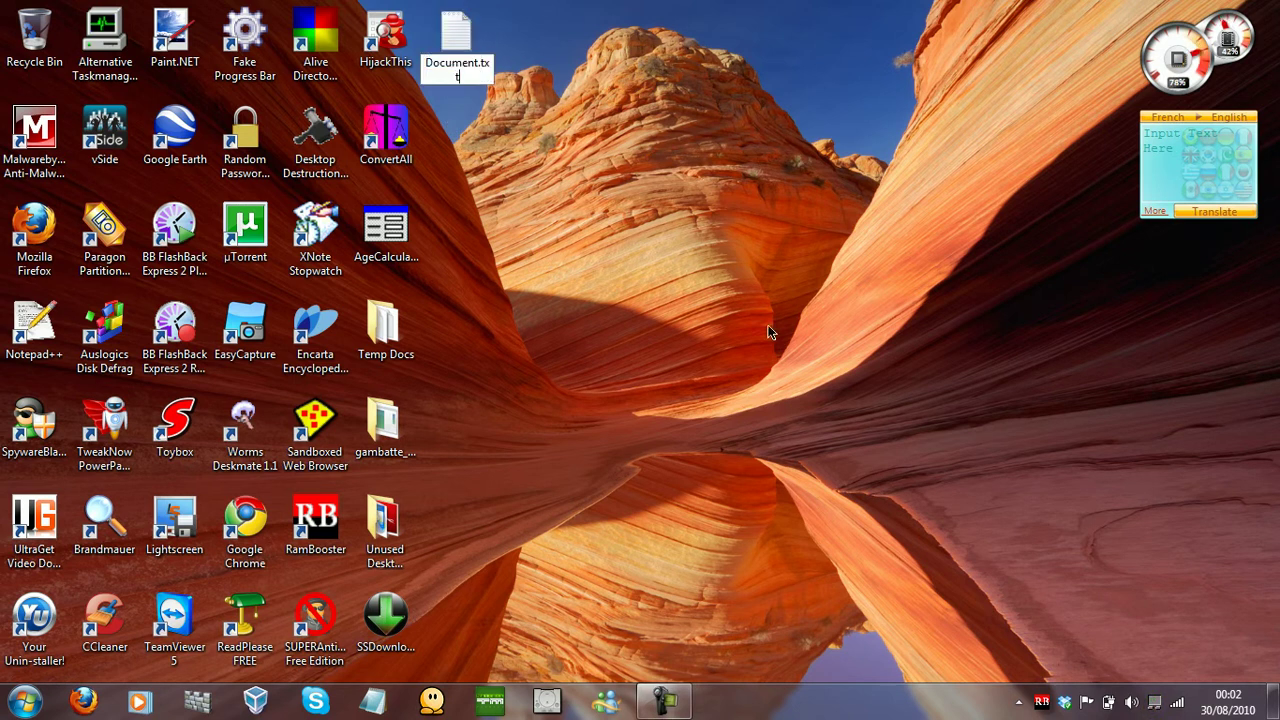
key("BackSpace")
key("BackSpace")
key("BackSpace")
type("bat")
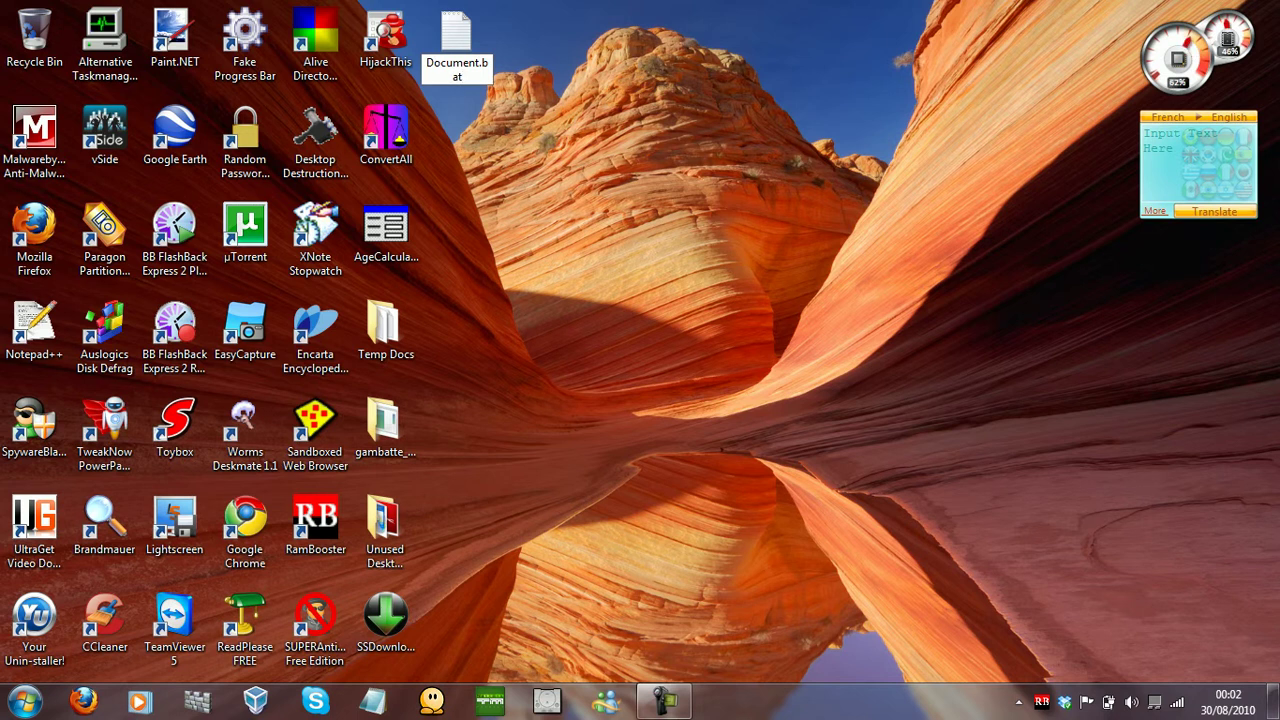
left_click(772, 333)
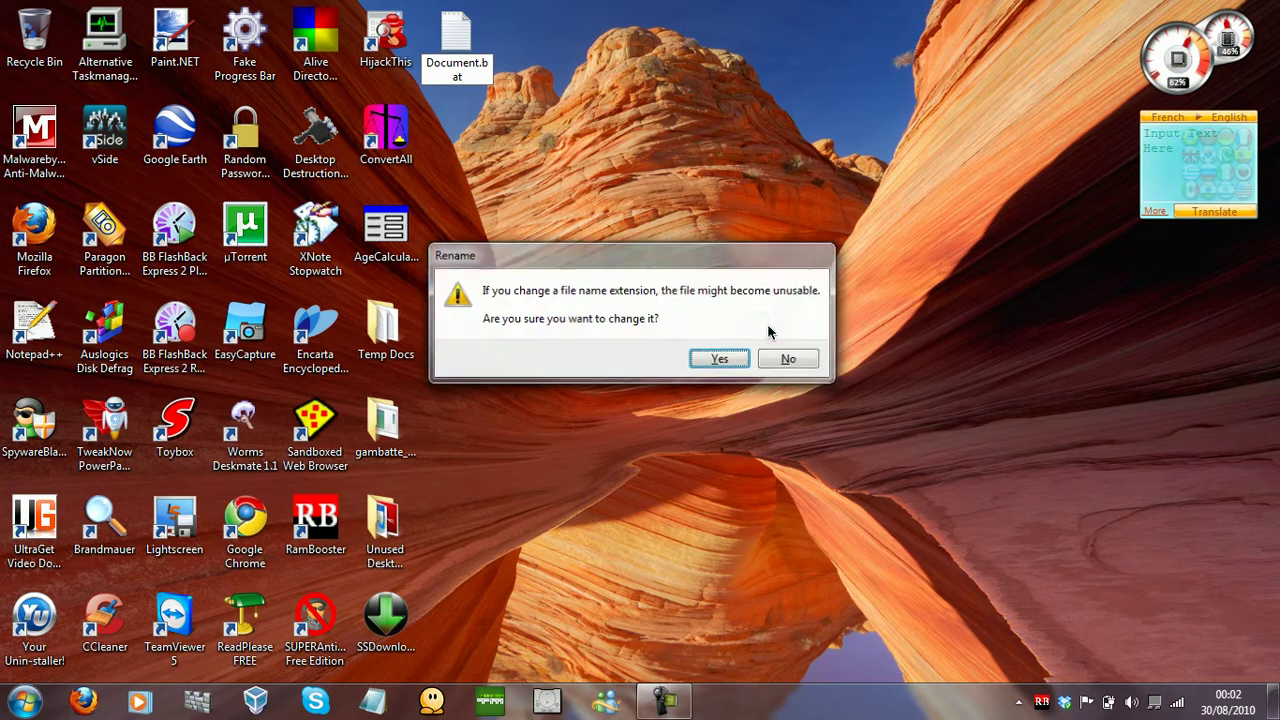
left_click(712, 360)
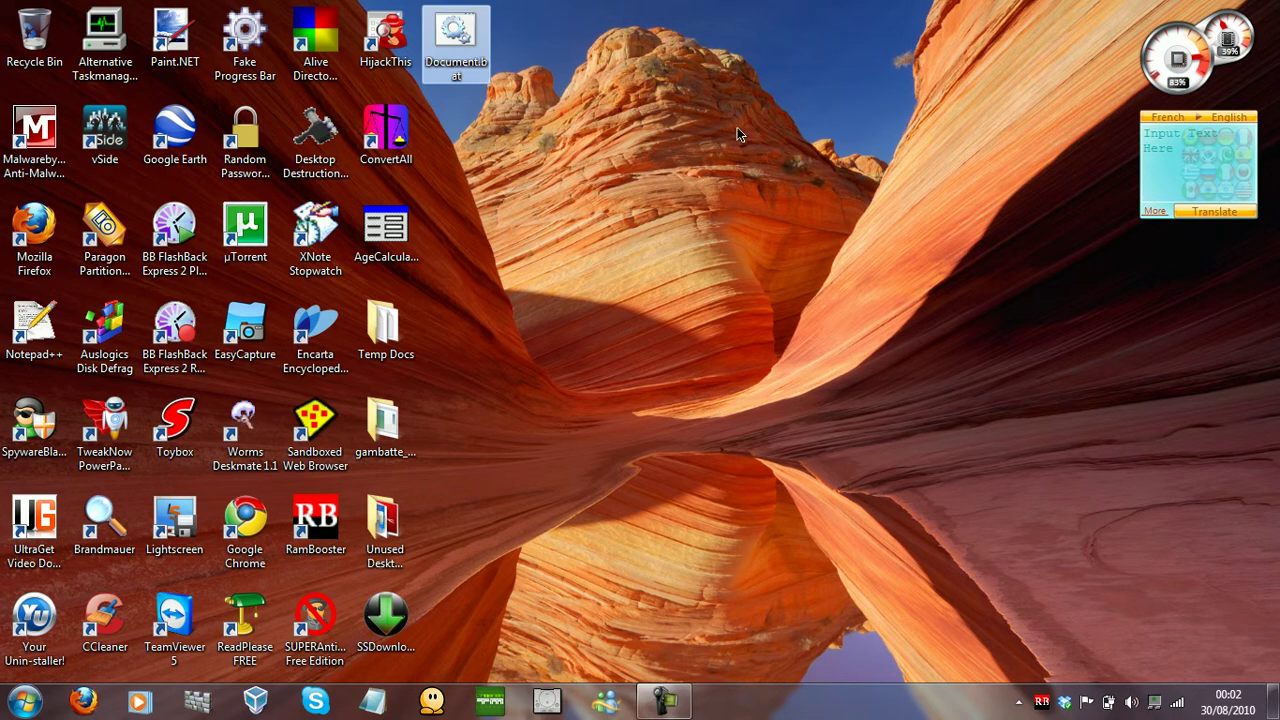
Move Document.bat to an empty area of the desktop and run it to launch Notepad.
left_click_drag(458, 74, 740, 173)
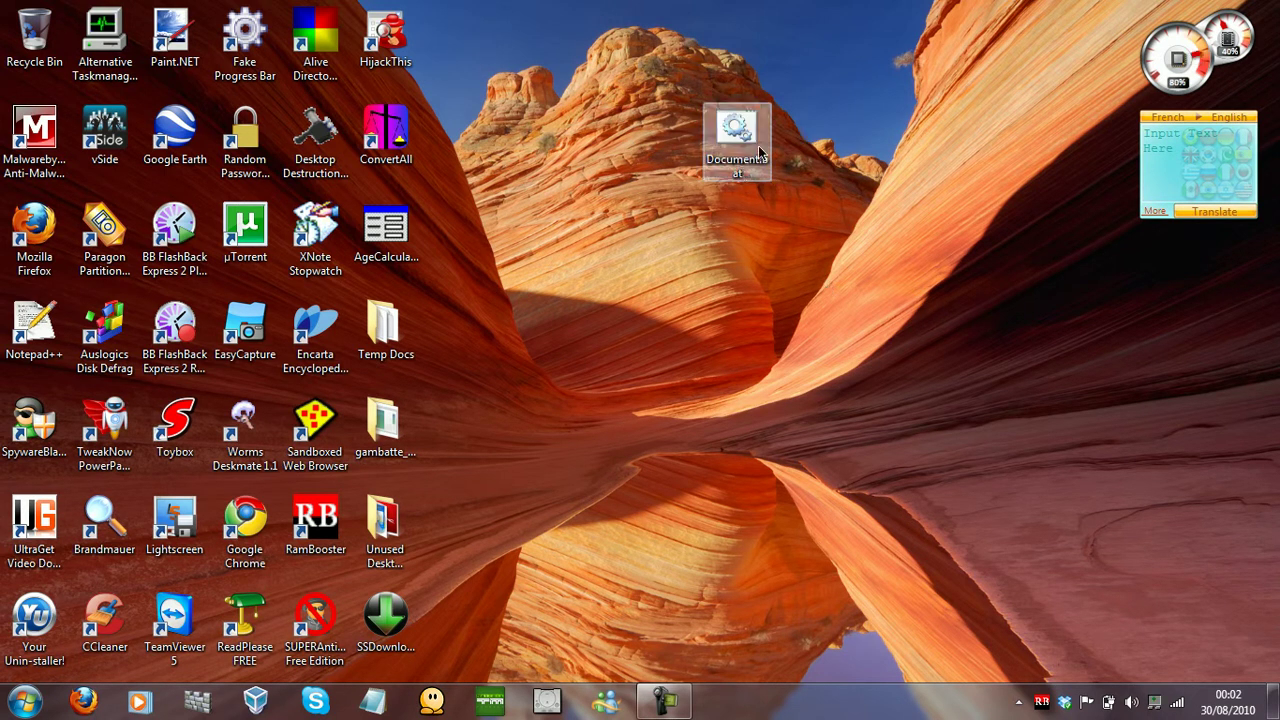
left_click(754, 141)
left_click(754, 141)
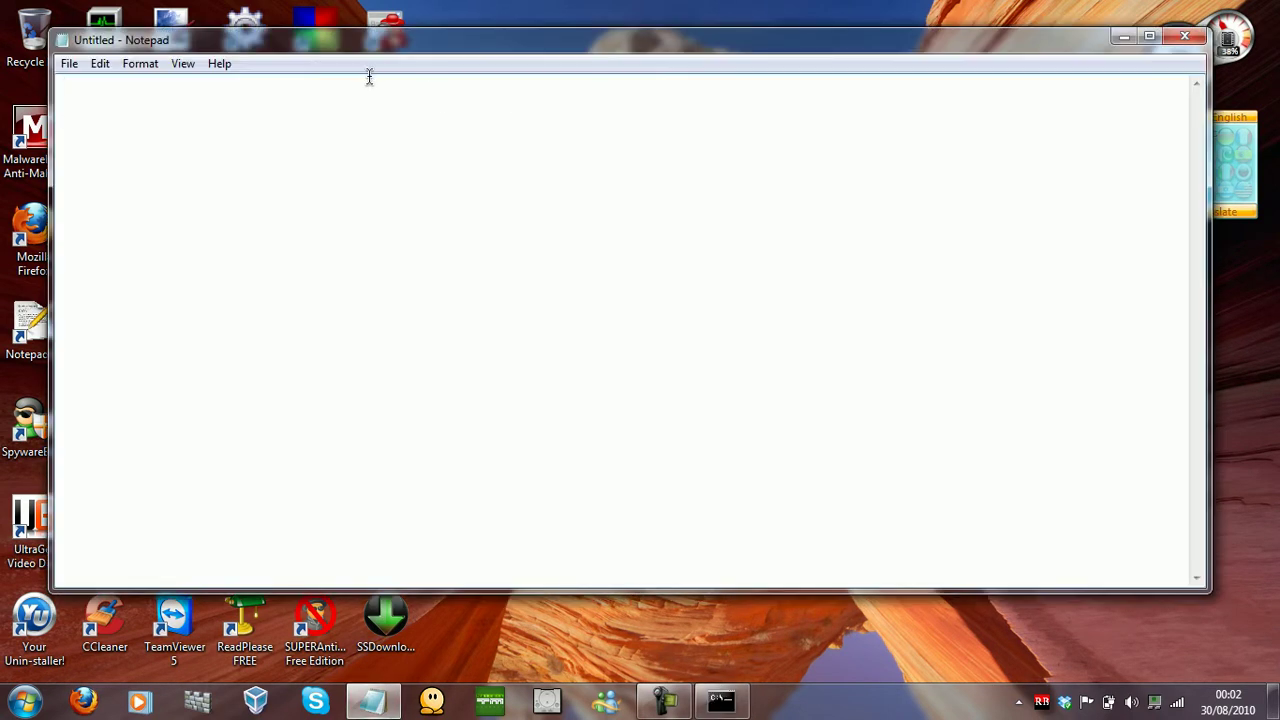
left_click_drag(376, 52, 389, 87)
left_click(716, 77)
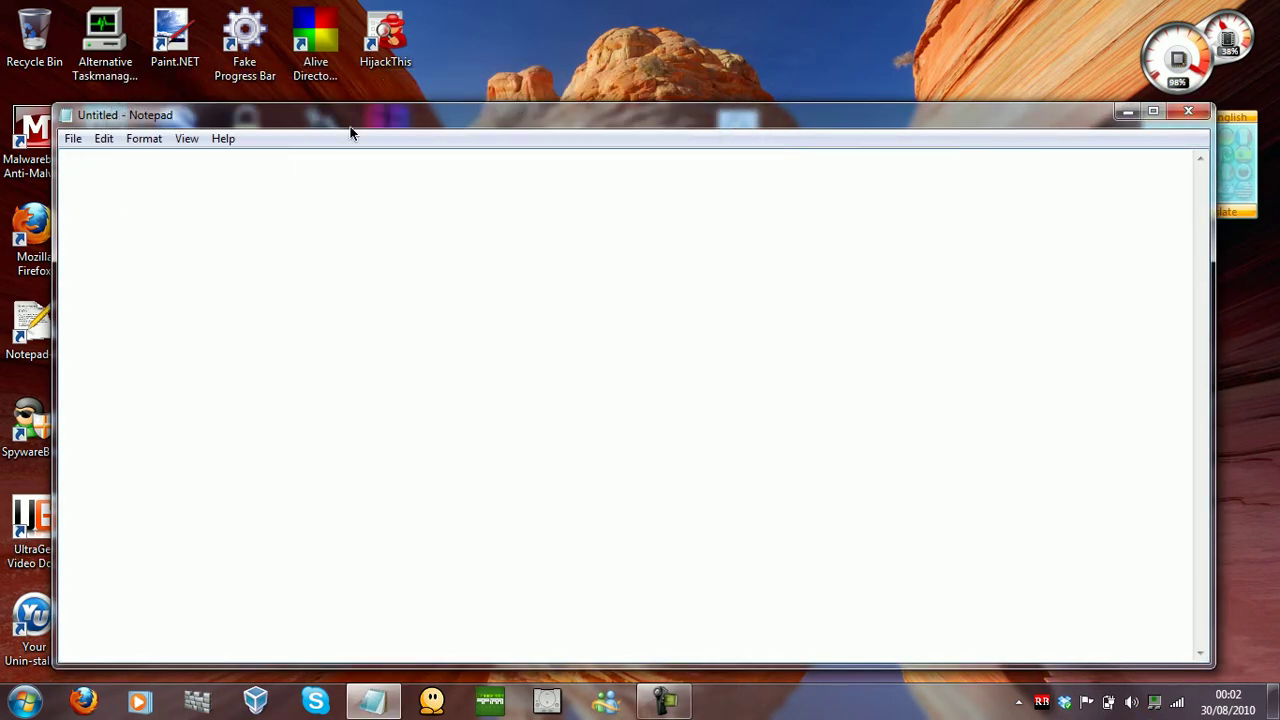
left_click_drag(611, 127, 641, 121)
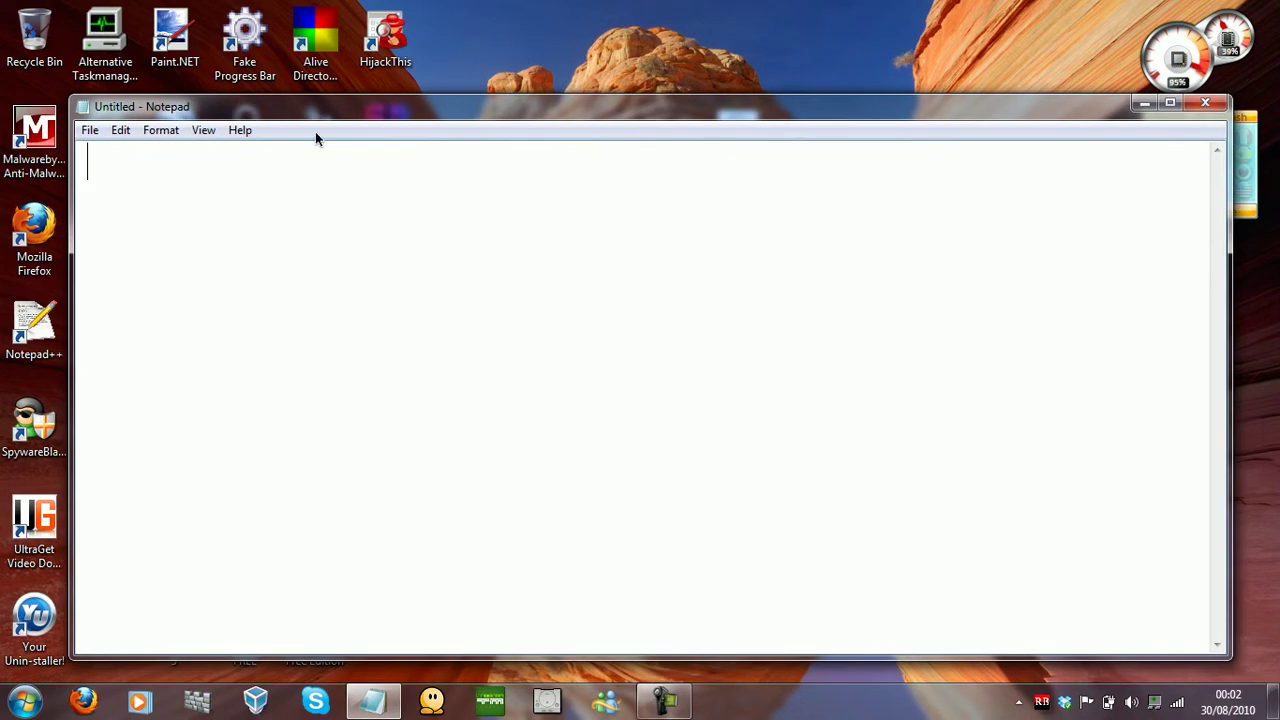
Enter the test text "iefheieos" in the blank Notepad document and clear it again.
type("iefheieos")
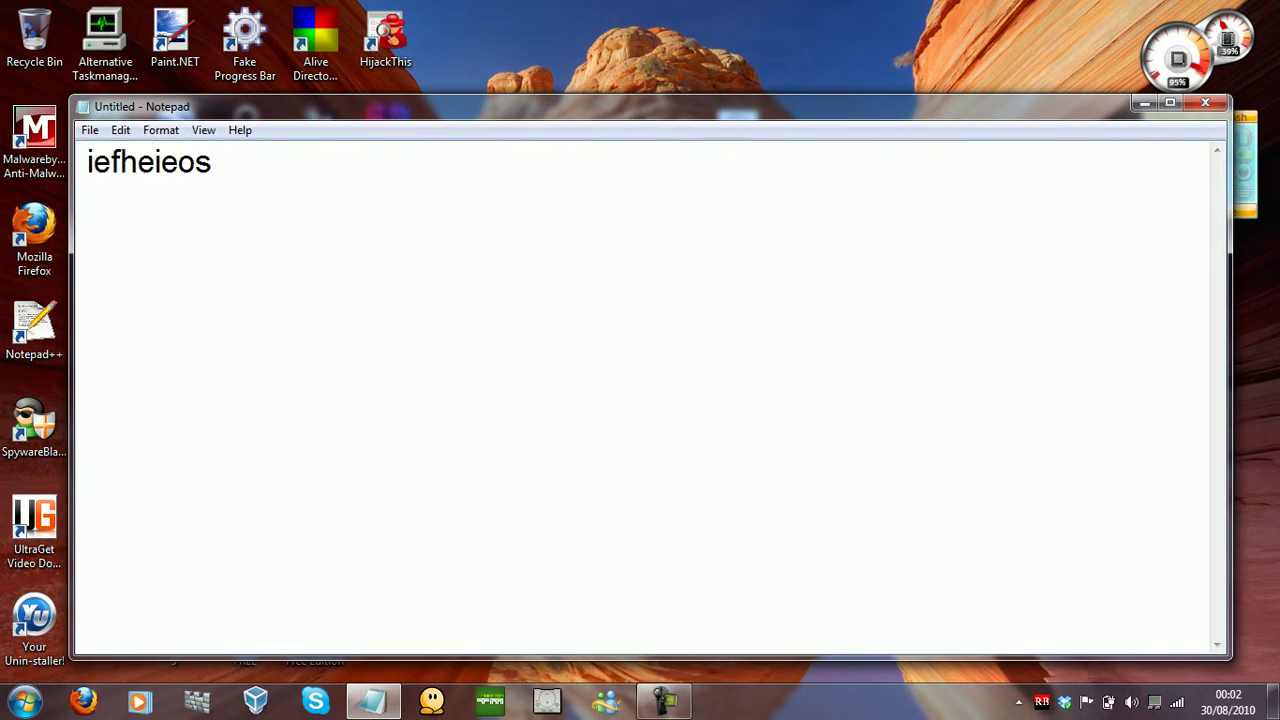
key("ctrl+a")
key("BackSpace")
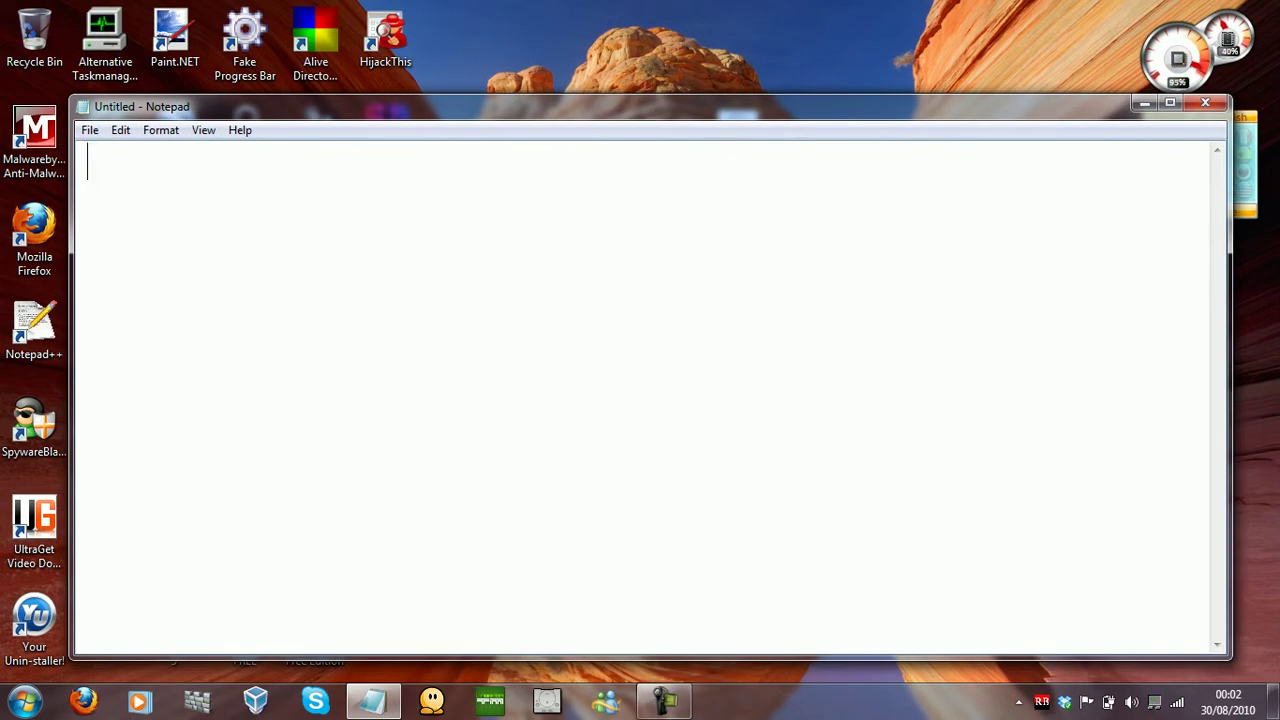
Return to the desktop and bring up the Camtasia recorder controls.
key("super+d")
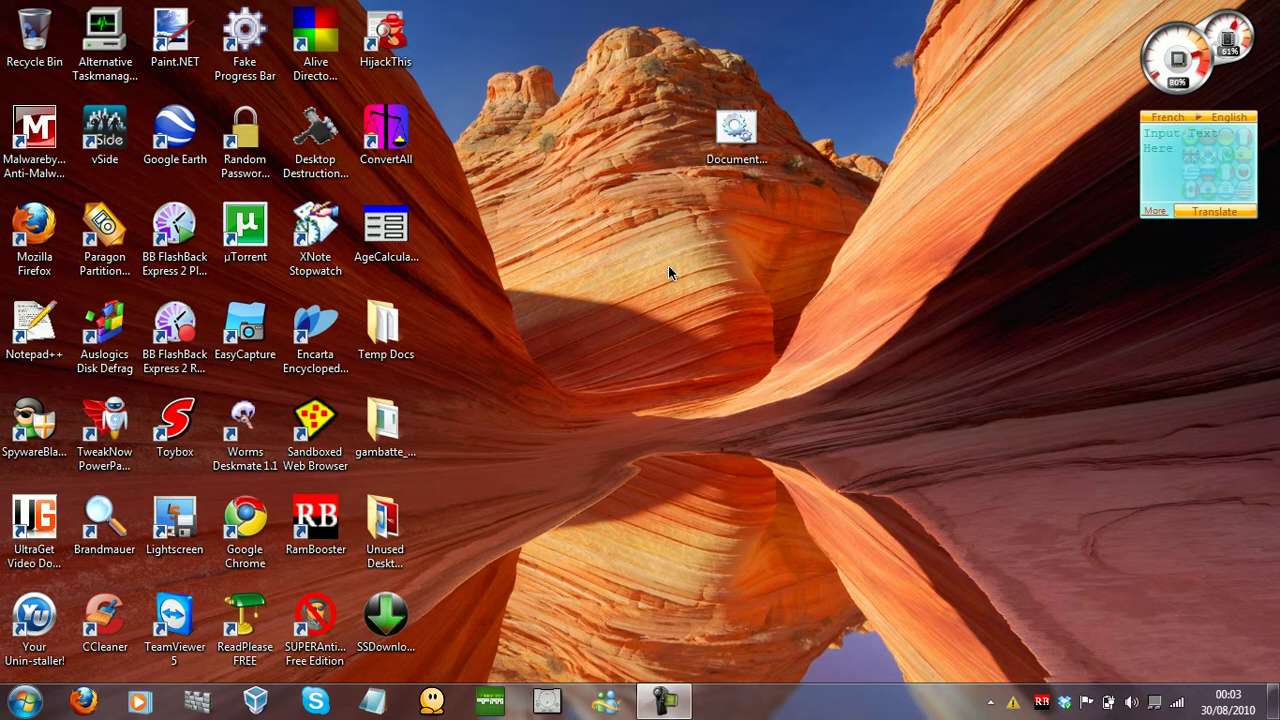
left_click(677, 706)
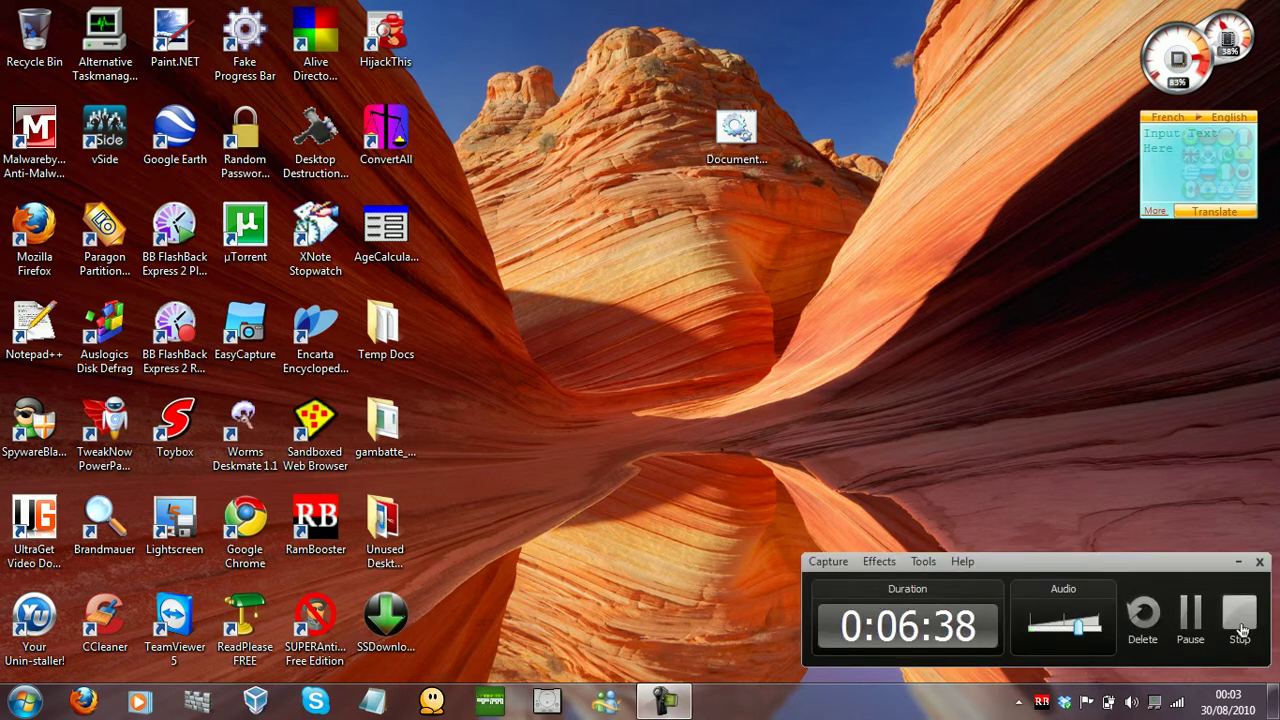